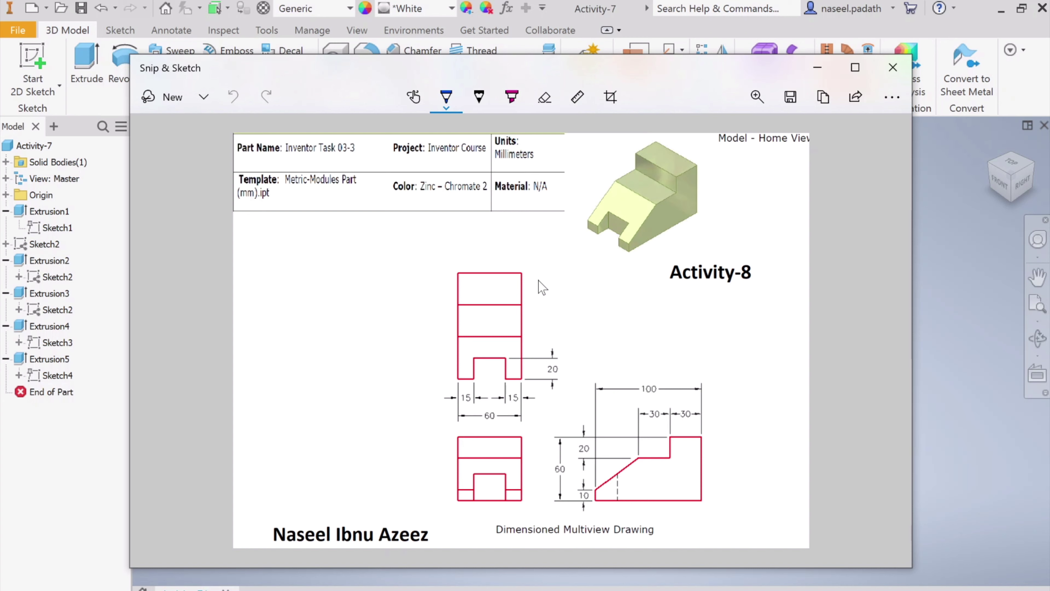
# - Highlight the model's side face and right side on the Activity-8 drawing
pyautogui.click(512, 97)
pyautogui.moveTo(680, 171)
pyautogui.mouseDown()
pyautogui.moveTo(701, 186)
pyautogui.moveTo(632, 251)
pyautogui.moveTo(696, 210)
pyautogui.moveTo(695, 191)
pyautogui.mouseUp()
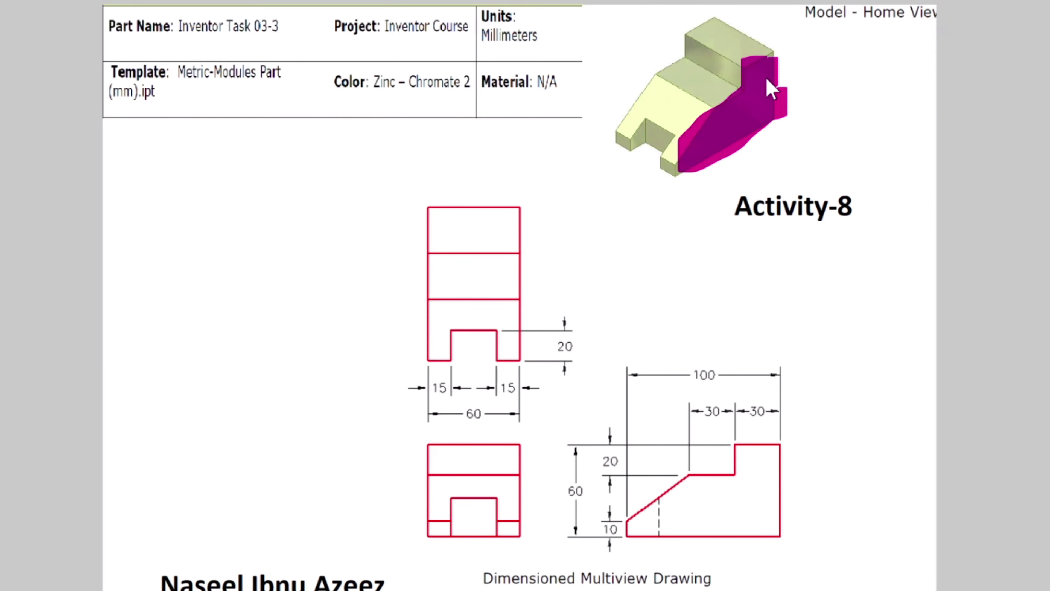
pyautogui.moveTo(769, 83)
pyautogui.mouseDown()
pyautogui.moveTo(774, 58)
pyautogui.moveTo(784, 67)
pyautogui.moveTo(709, 4)
pyautogui.moveTo(730, 12)
pyautogui.mouseUp()
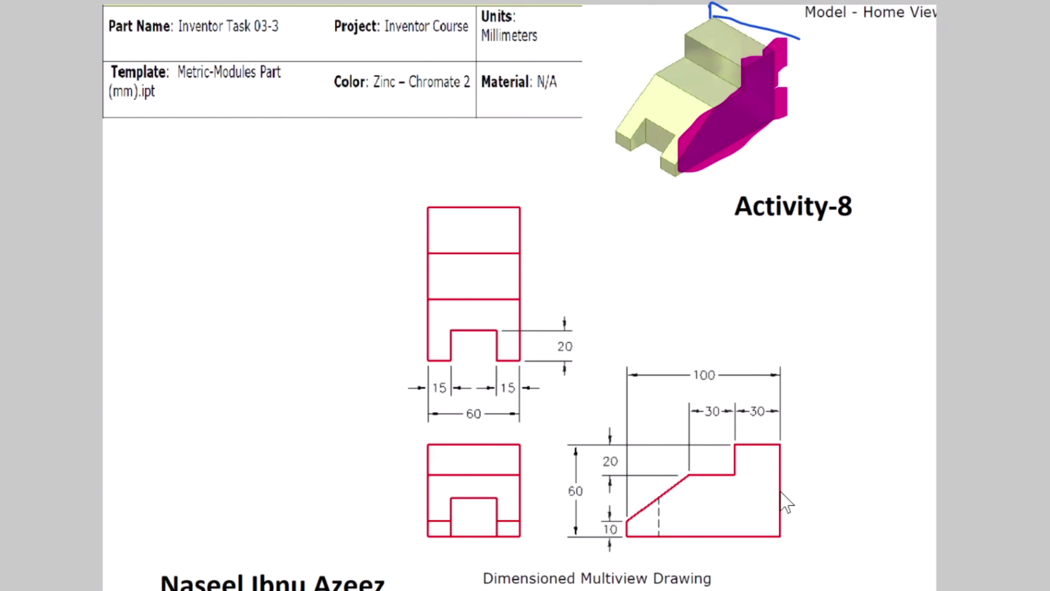
# - Draw an arrow to the side view and label the views F, T and S
pyautogui.moveTo(847, 467)
pyautogui.mouseDown()
pyautogui.moveTo(802, 504)
pyautogui.moveTo(823, 513)
pyautogui.mouseUp()
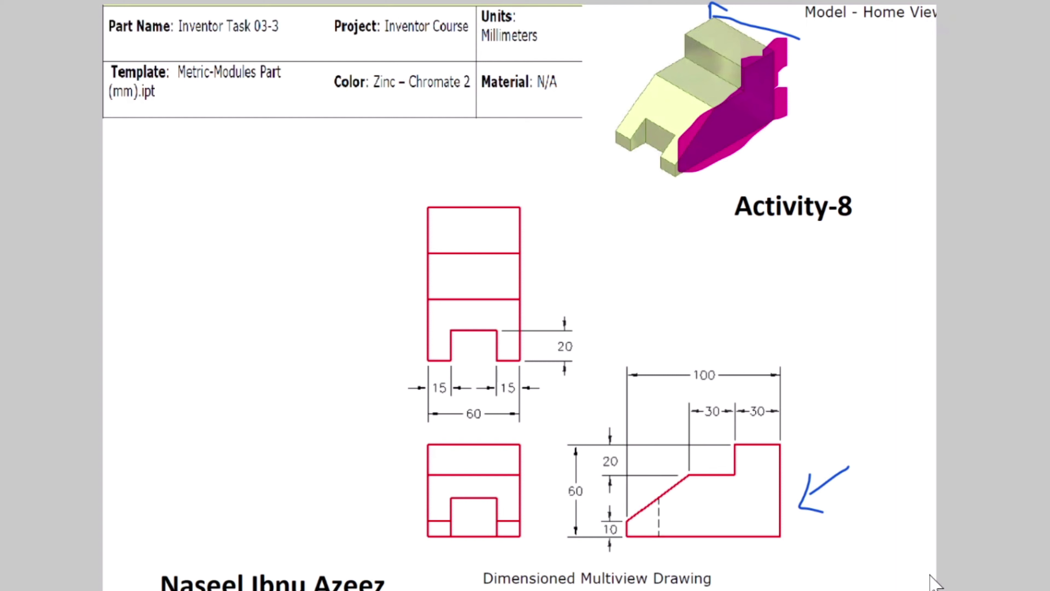
pyautogui.moveTo(367, 480)
pyautogui.mouseDown()
pyautogui.moveTo(376, 502)
pyautogui.moveTo(387, 470)
pyautogui.moveTo(382, 487)
pyautogui.mouseUp()
pyautogui.moveTo(387, 282)
pyautogui.mouseDown()
pyautogui.moveTo(390, 325)
pyautogui.moveTo(393, 279)
pyautogui.mouseUp()
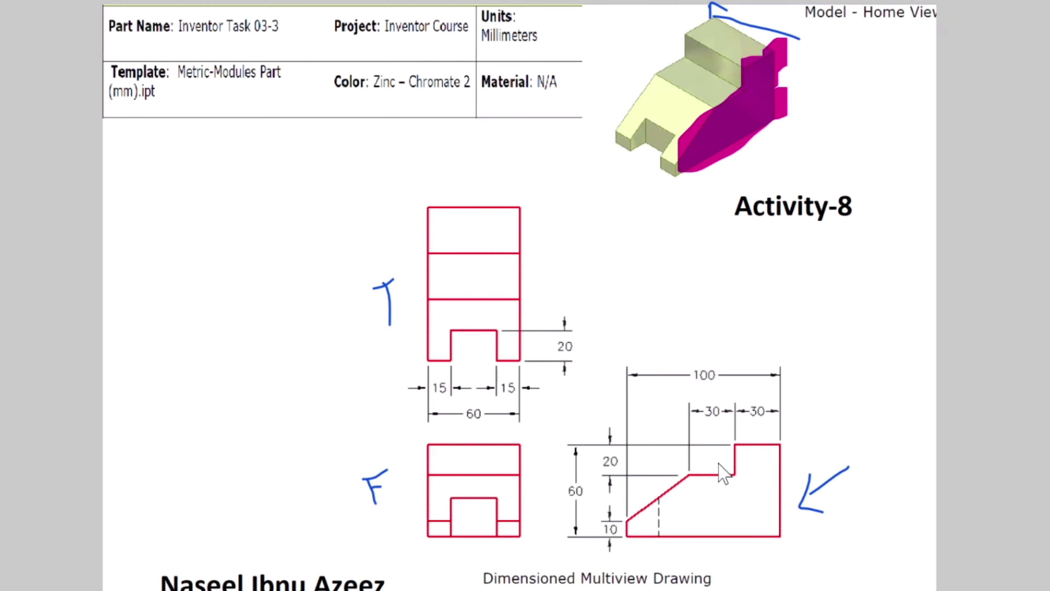
pyautogui.moveTo(824, 536)
pyautogui.mouseDown()
pyautogui.moveTo(804, 542)
pyautogui.moveTo(821, 554)
pyautogui.moveTo(812, 581)
pyautogui.mouseUp()
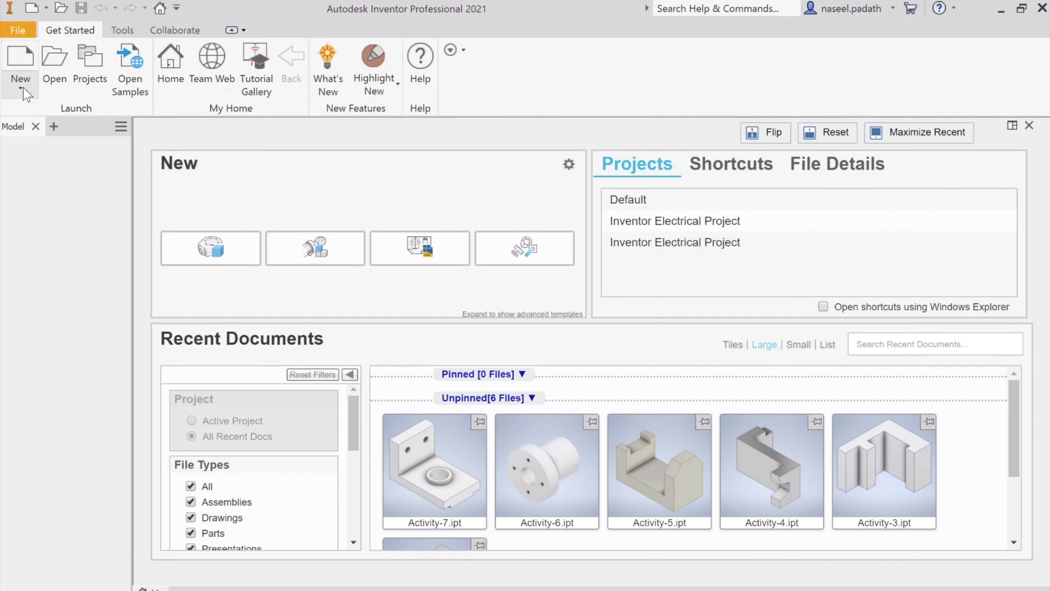
# - Create a new part from the Metric Standard (mm).ipt template
pyautogui.click(20, 88)
pyautogui.click(45, 116)
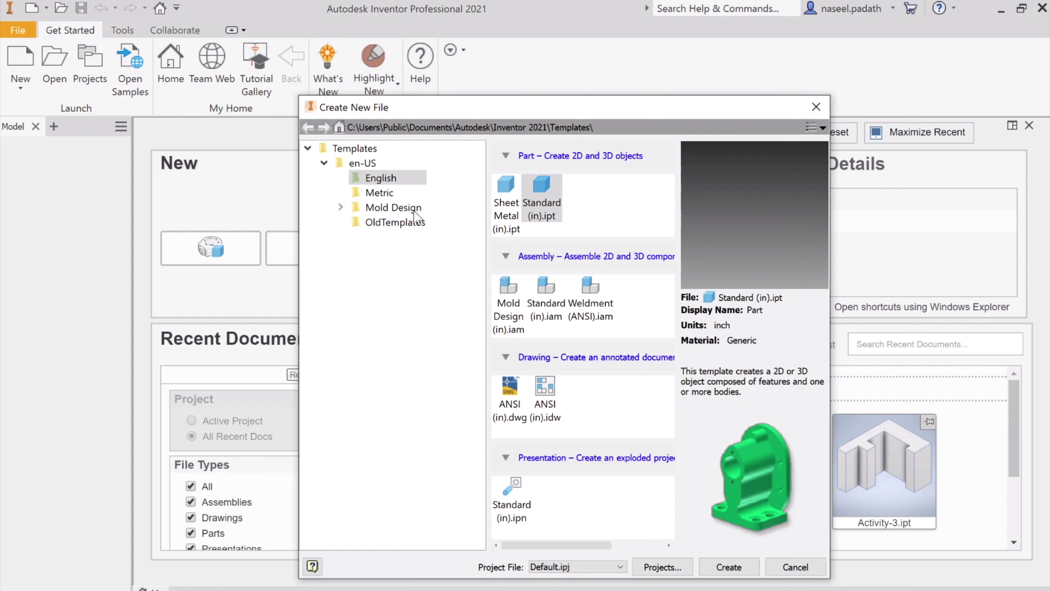
pyautogui.click(385, 200)
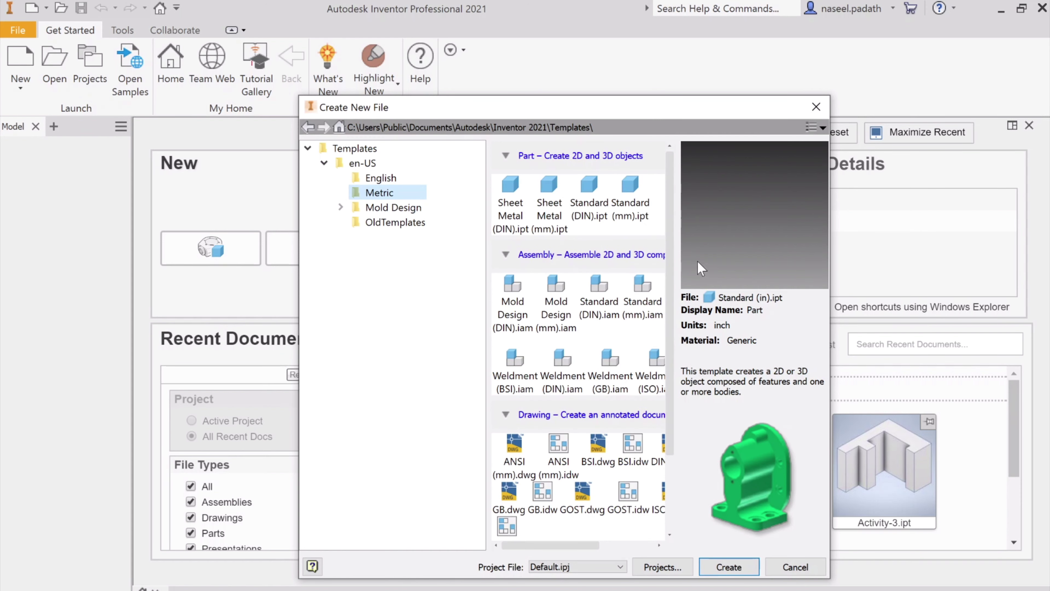
pyautogui.click(645, 217)
pyautogui.click(732, 568)
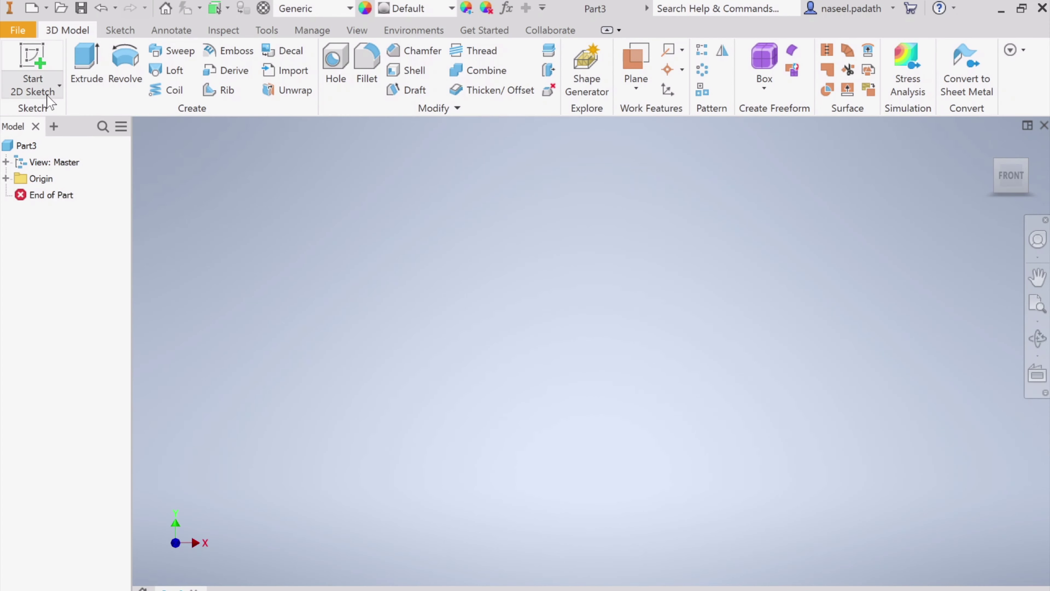
# - Start a 2D sketch on the YZ plane
pyautogui.click(59, 86)
pyautogui.click(83, 117)
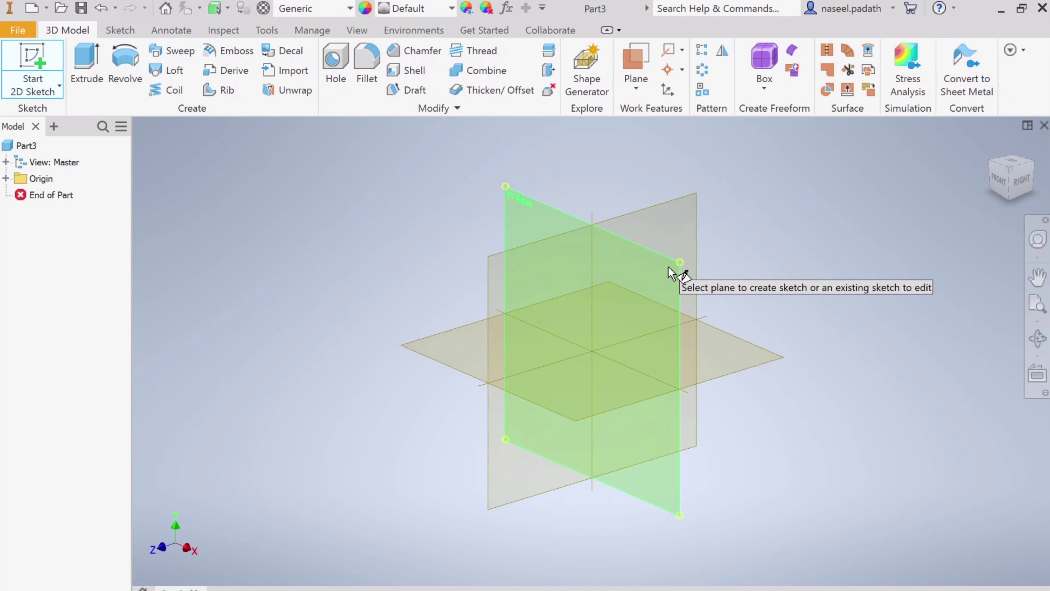
pyautogui.click(676, 218)
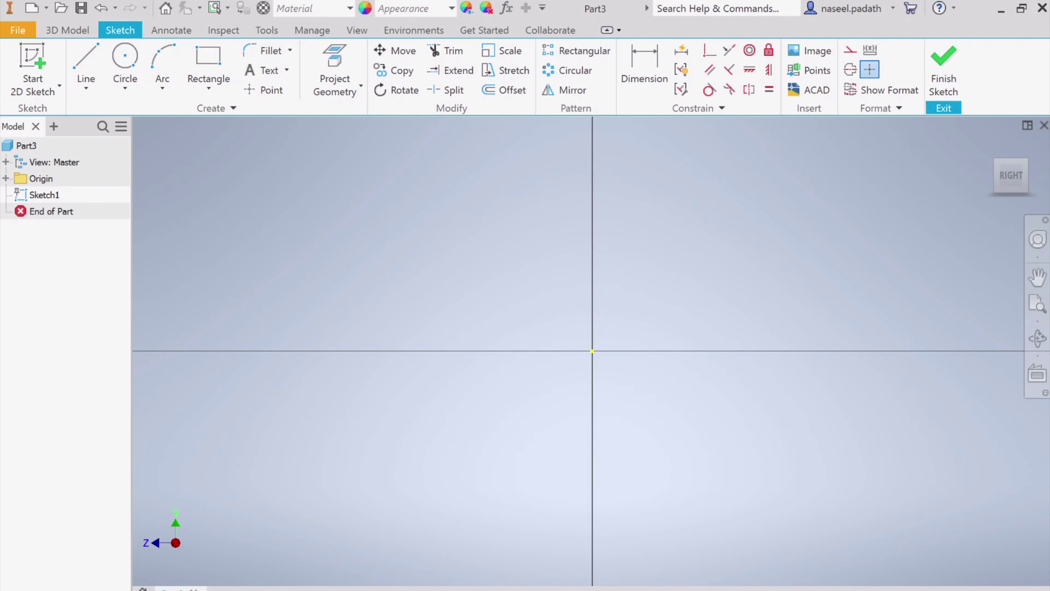
# - Zoom the reference drawing to 150% and scroll down to the dimensions
pyautogui.hotkey('alt', 'Tab')
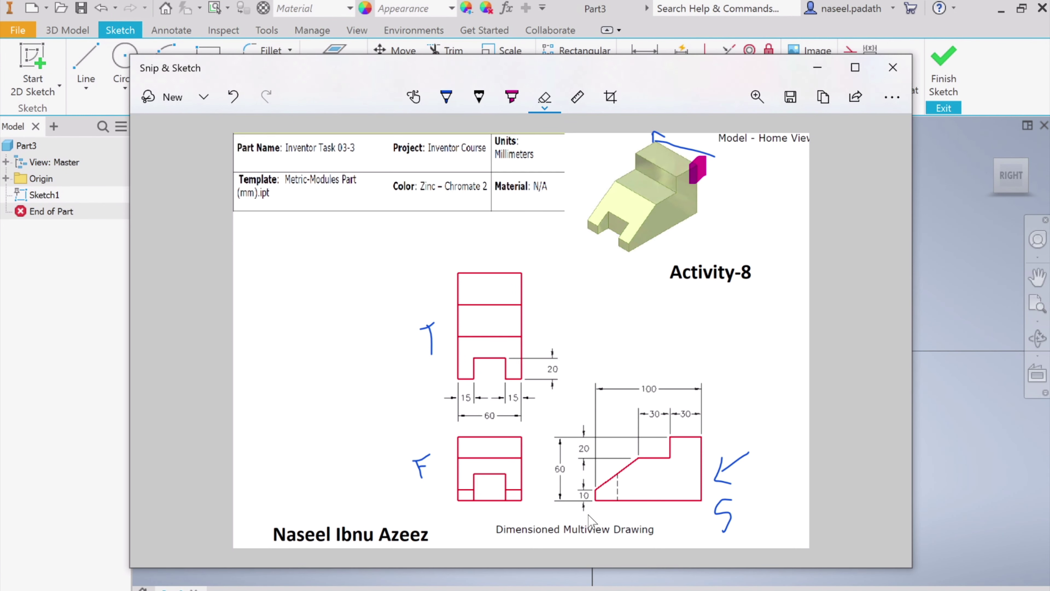
pyautogui.click(757, 97)
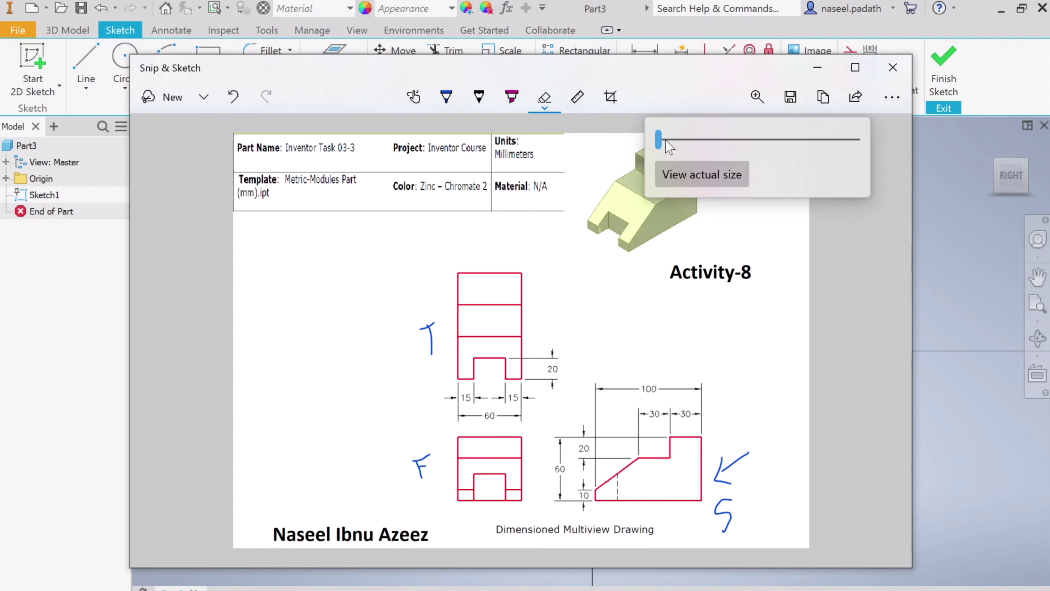
pyautogui.moveTo(664, 140); pyautogui.dragTo(697, 143)
pyautogui.click(697, 373)
pyautogui.scroll(-5, 847, 362)
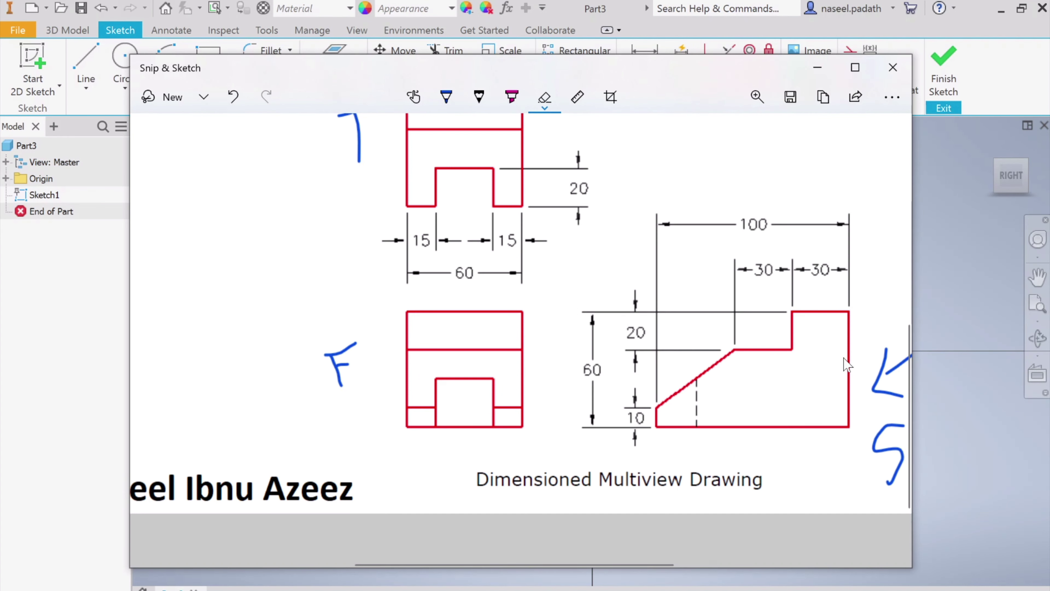
# - With the blue pen, mark the 10 corner, tick 100 and 60, and trace the stepped top edge
pyautogui.click(447, 97)
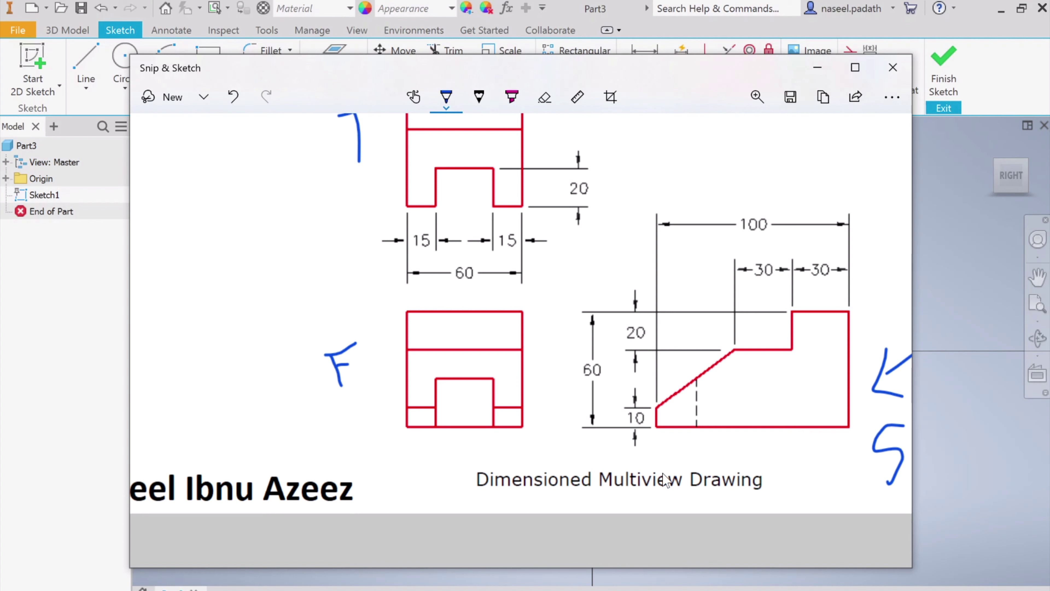
pyautogui.moveTo(650, 447)
pyautogui.mouseDown()
pyautogui.moveTo(653, 426)
pyautogui.moveTo(661, 436)
pyautogui.mouseUp()
pyautogui.moveTo(759, 204); pyautogui.dragTo(791, 191)
pyautogui.moveTo(561, 365); pyautogui.dragTo(572, 338)
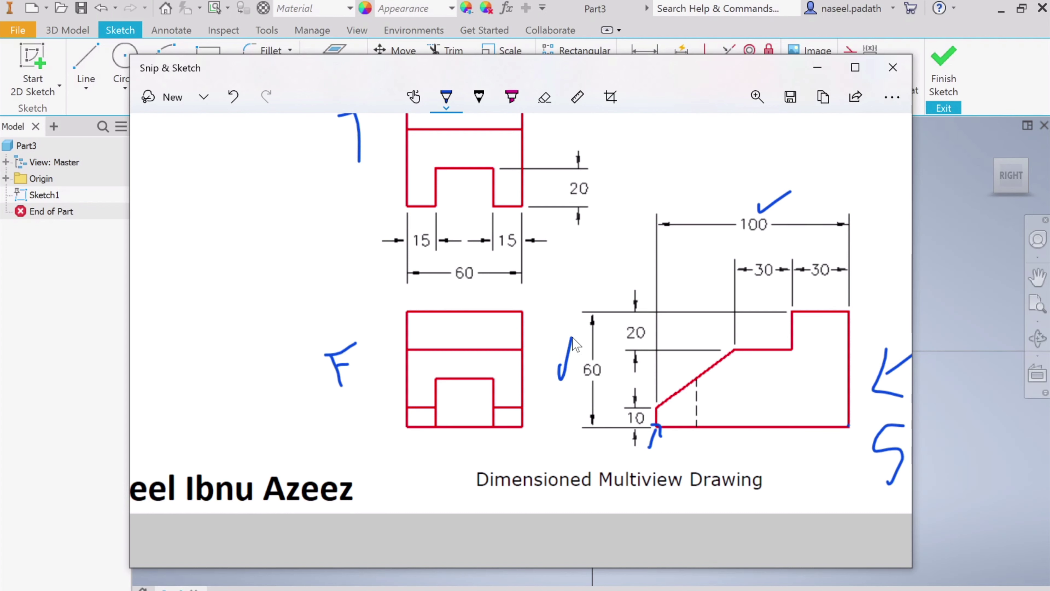
pyautogui.moveTo(849, 311)
pyautogui.mouseDown()
pyautogui.moveTo(796, 310)
pyautogui.moveTo(791, 350)
pyautogui.moveTo(736, 349)
pyautogui.mouseUp()
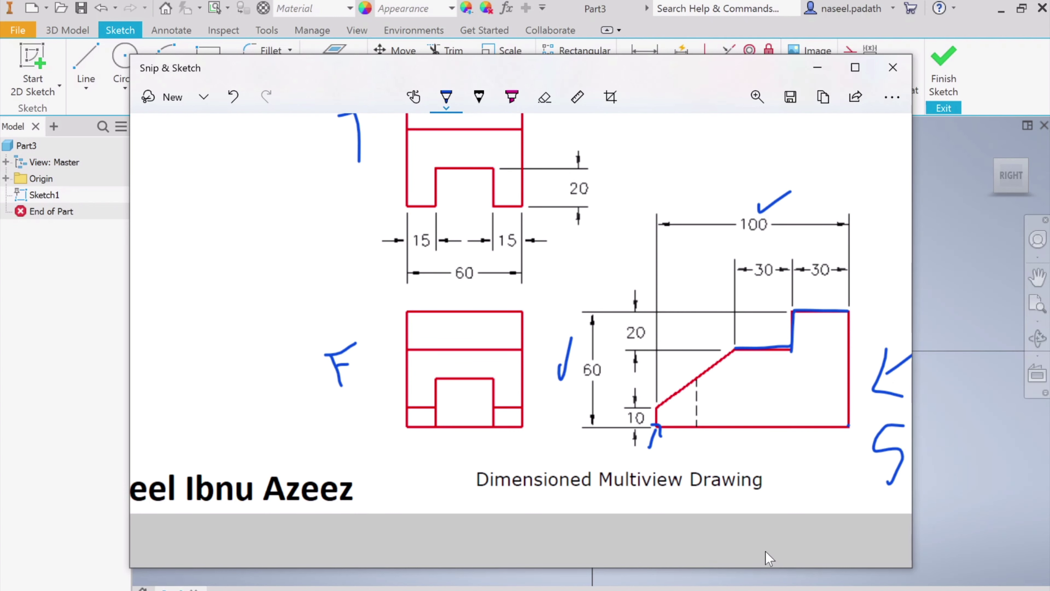
# - Draw the 100 mm base line from the sketch origin and centre it in view
pyautogui.hotkey('alt', 'Tab')
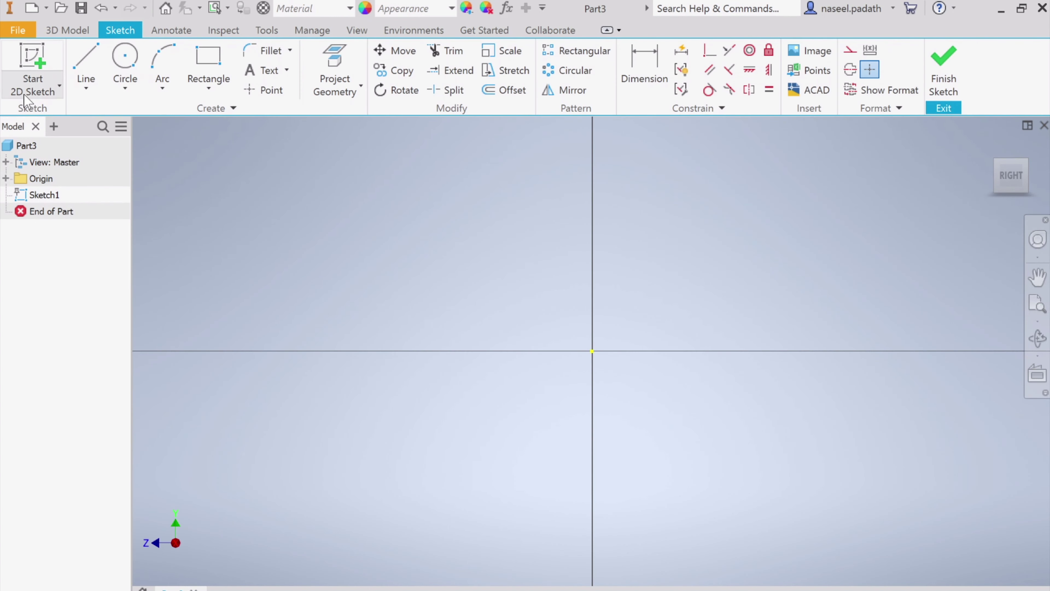
pyautogui.click(85, 57)
pyautogui.moveTo(546, 298)
pyautogui.mouseDown(button='middle')
pyautogui.moveTo(335, 340)
pyautogui.moveTo(344, 336)
pyautogui.mouseUp(button='middle')
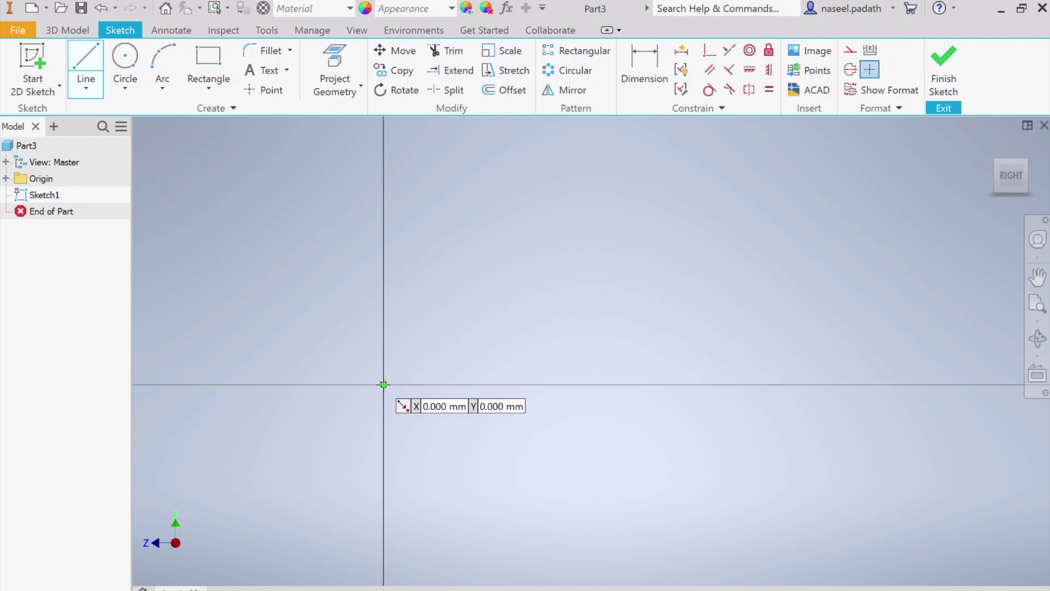
pyautogui.click(384, 385)
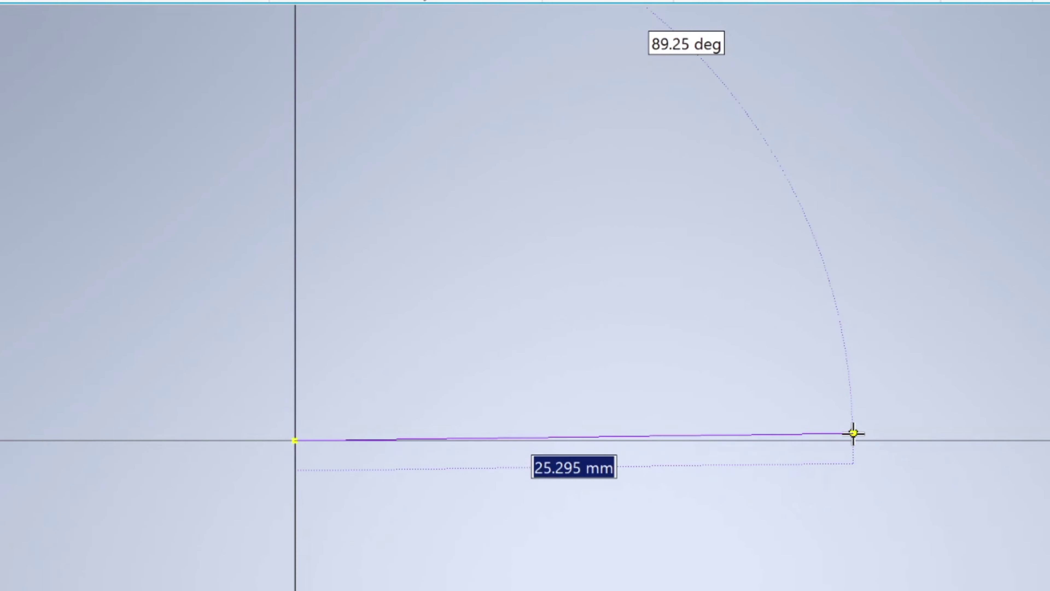
pyautogui.write('100')
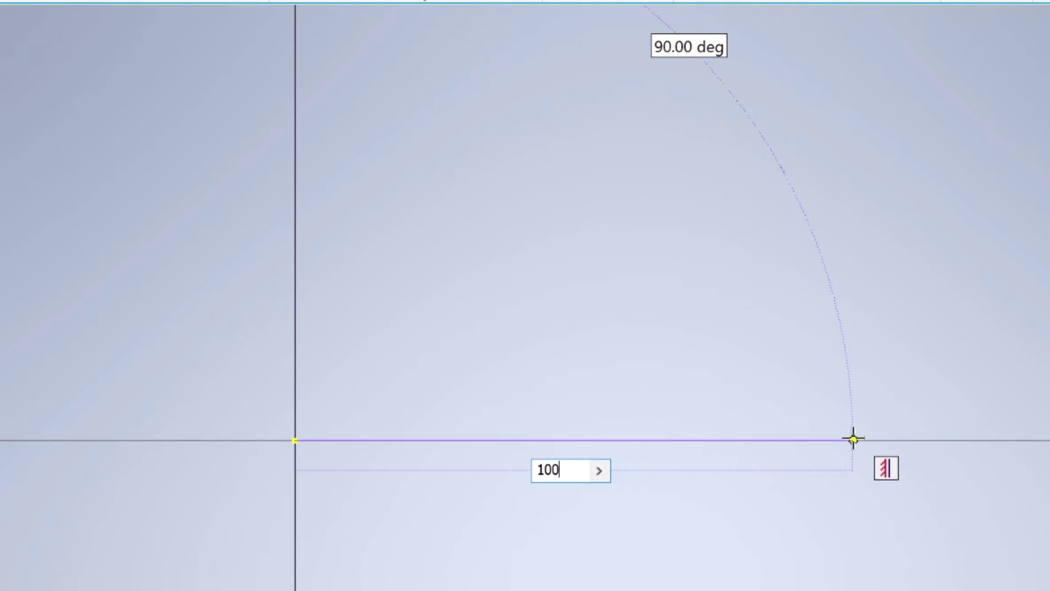
pyautogui.press('Return')
pyautogui.scroll(-3, 889, 480)
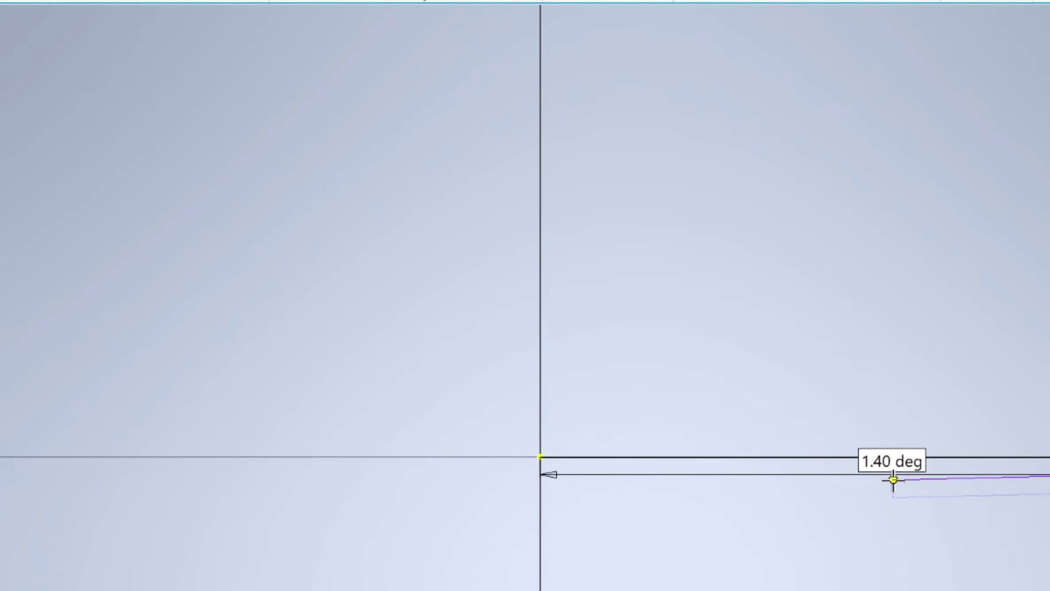
pyautogui.scroll(-2, 1026, 571)
pyautogui.scroll(-2, 1034, 575)
pyautogui.moveTo(1046, 587)
pyautogui.mouseDown(button='middle')
pyautogui.moveTo(717, 577)
pyautogui.moveTo(546, 551)
pyautogui.mouseUp(button='middle')
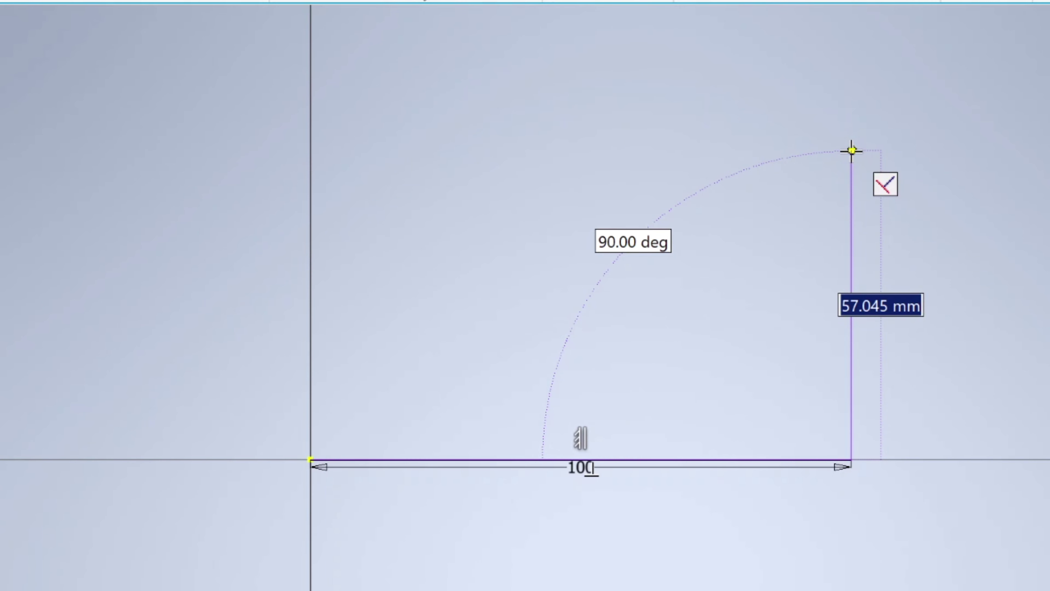
# - Continue the outline with 60 mm up, 30 mm across, 20 mm down and a 30 mm ledge
pyautogui.write('60')
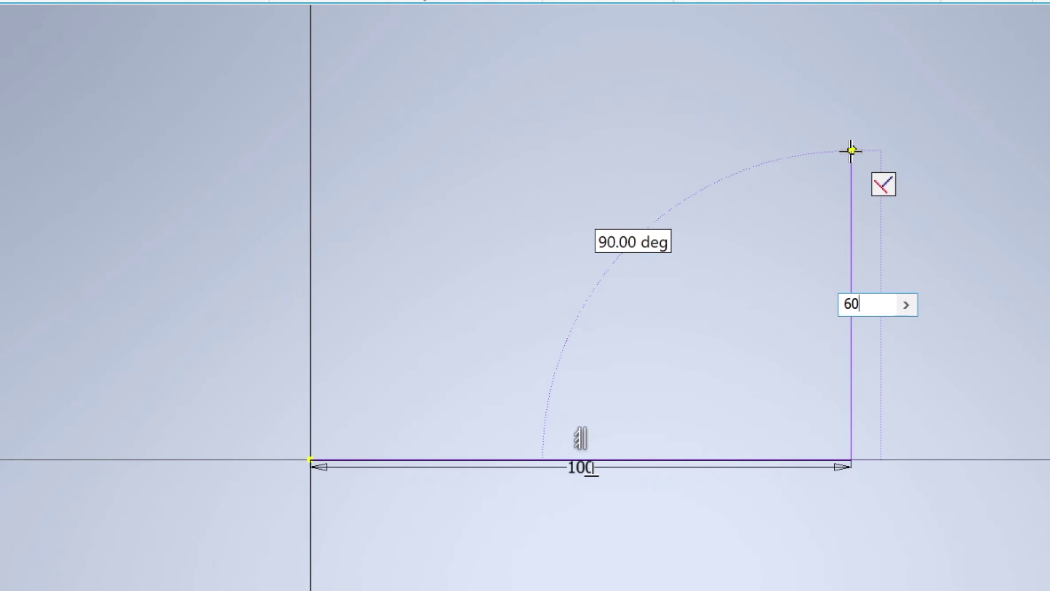
pyautogui.press('Return')
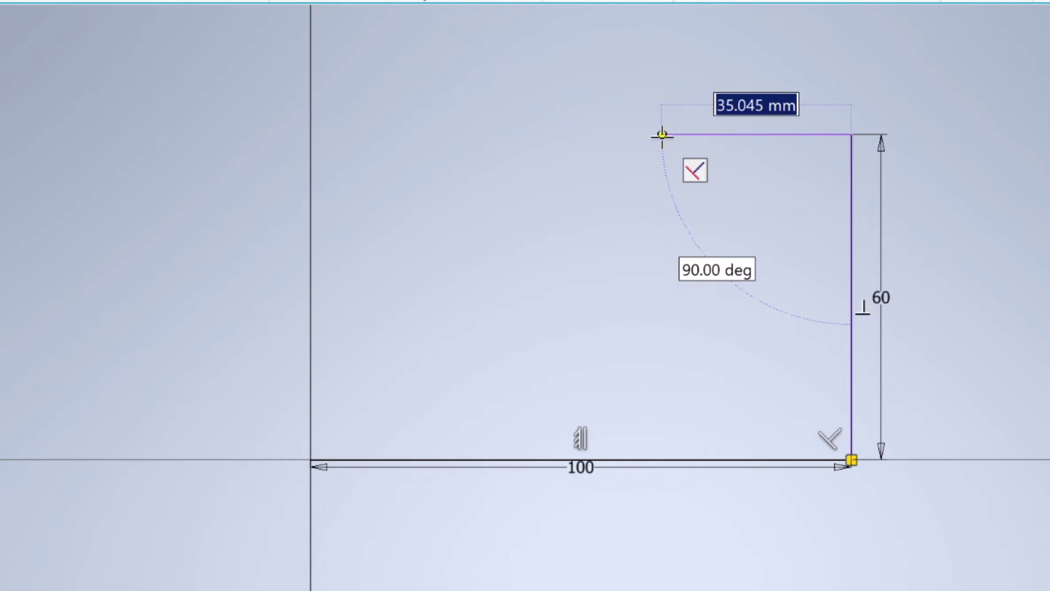
pyautogui.write('30')
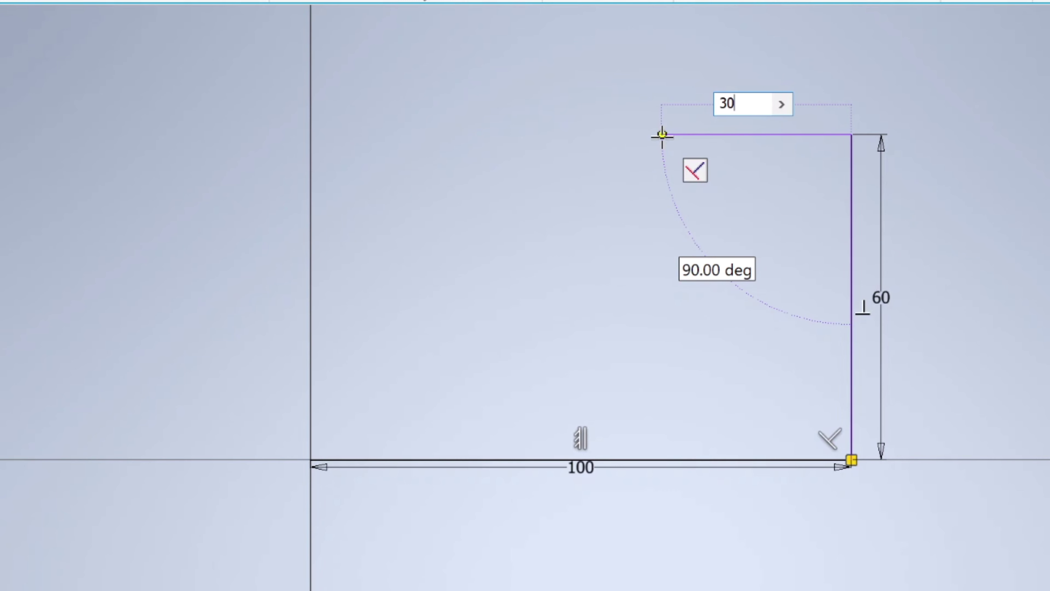
pyautogui.press('Return')
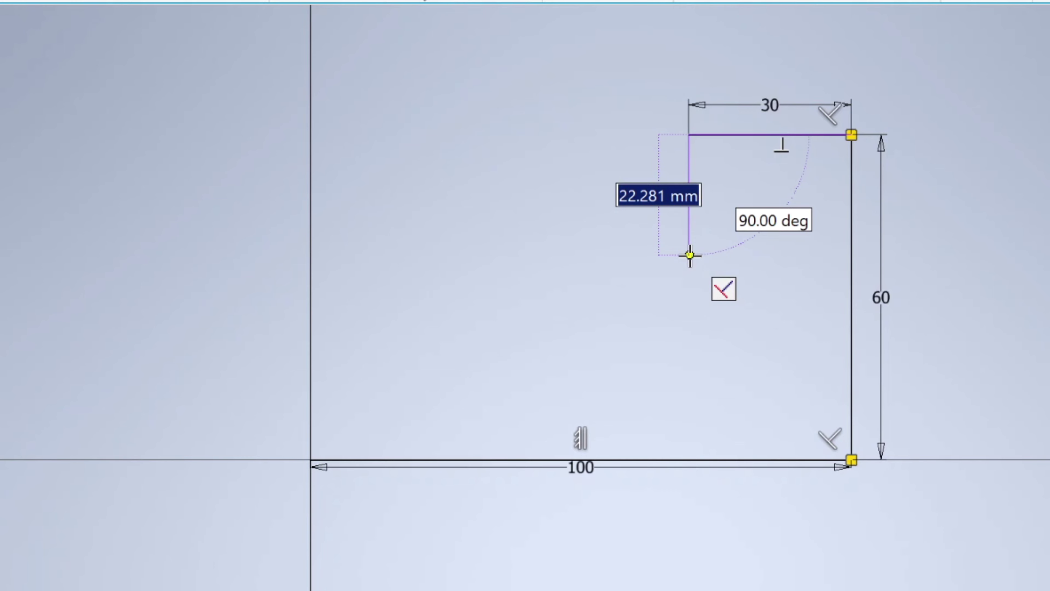
pyautogui.write('2')
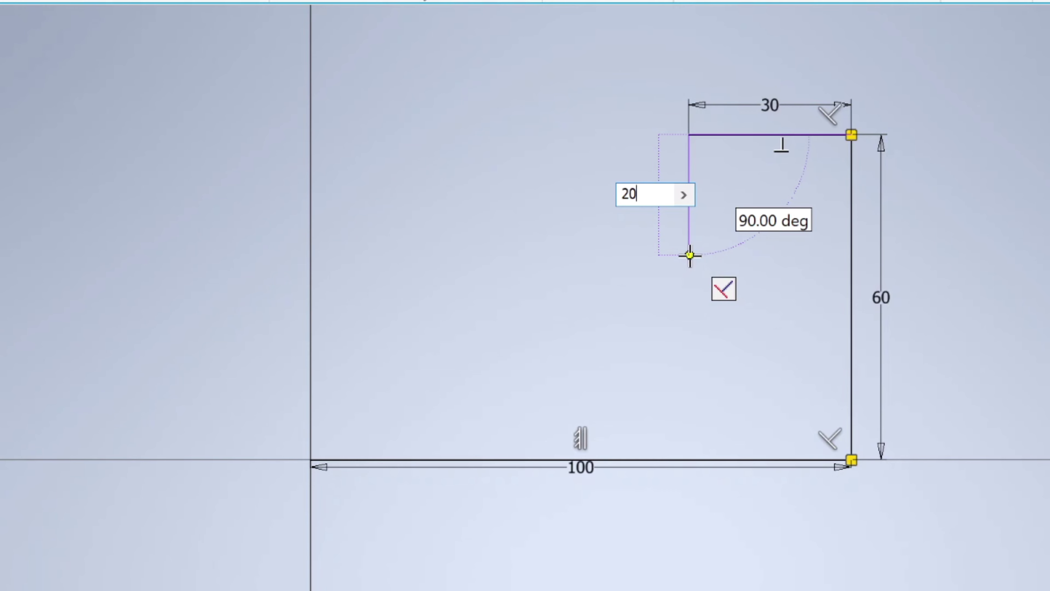
pyautogui.write('0')
pyautogui.press('Return')
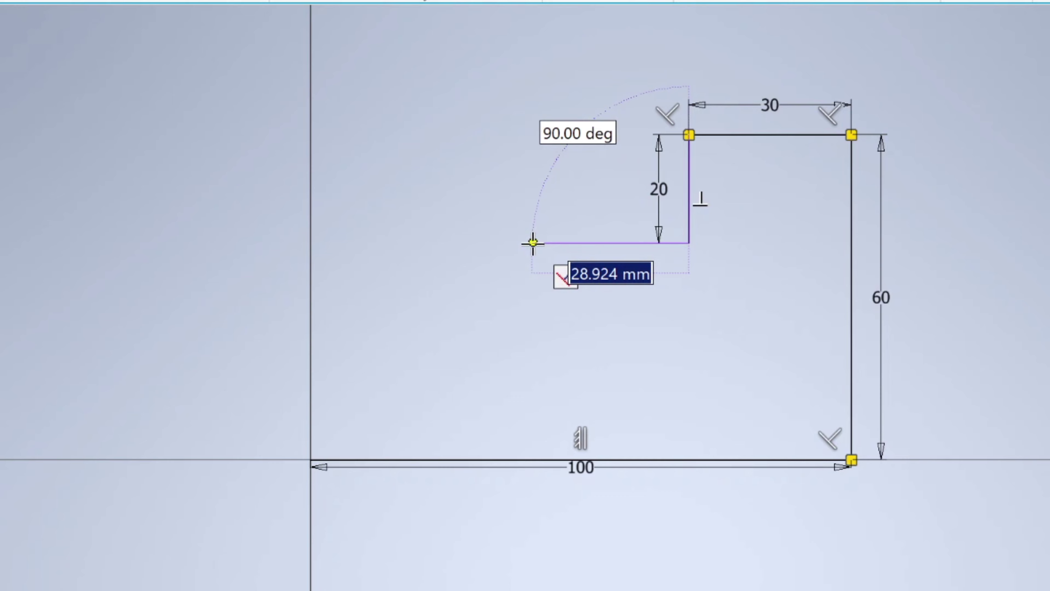
pyautogui.write('3')
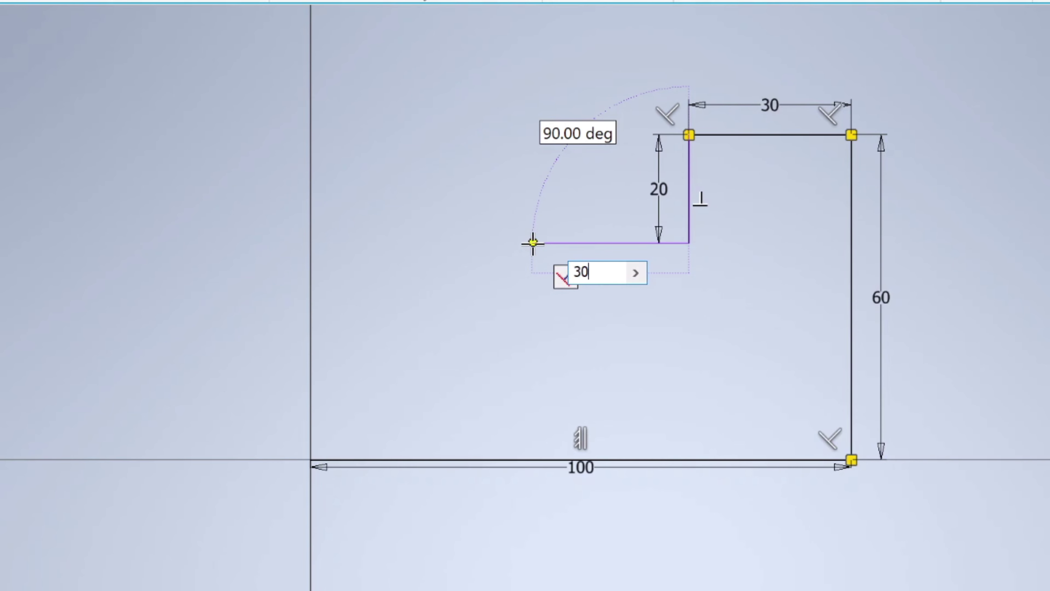
pyautogui.write('0')
pyautogui.press('Return')
pyautogui.press('Escape')
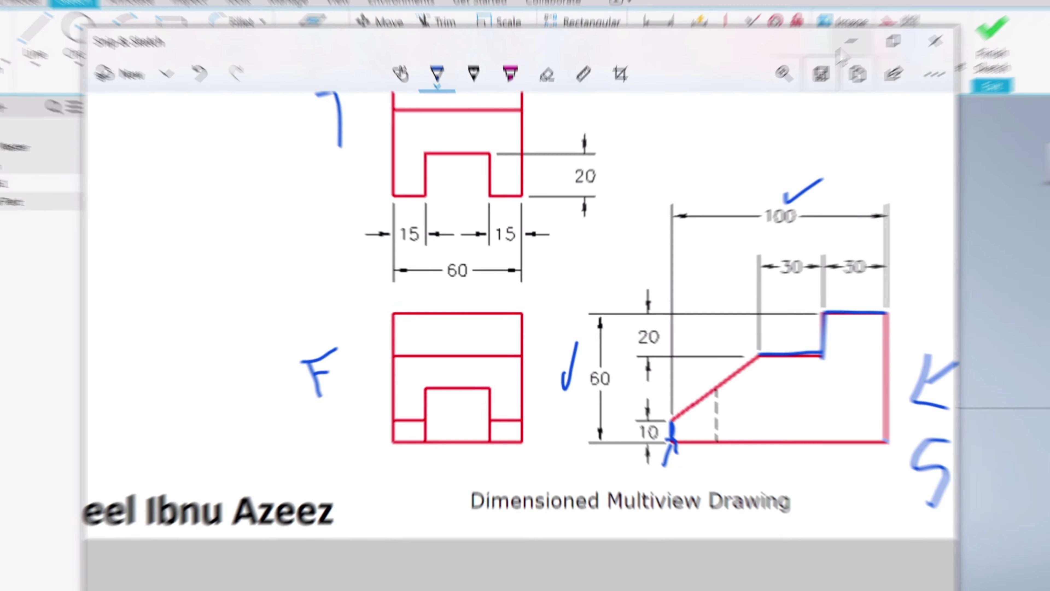
# - Add a 10 mm left edge from the origin and a slanted line to the ledge, then finish the sketch
pyautogui.click(850, 41)
pyautogui.click(85, 62)
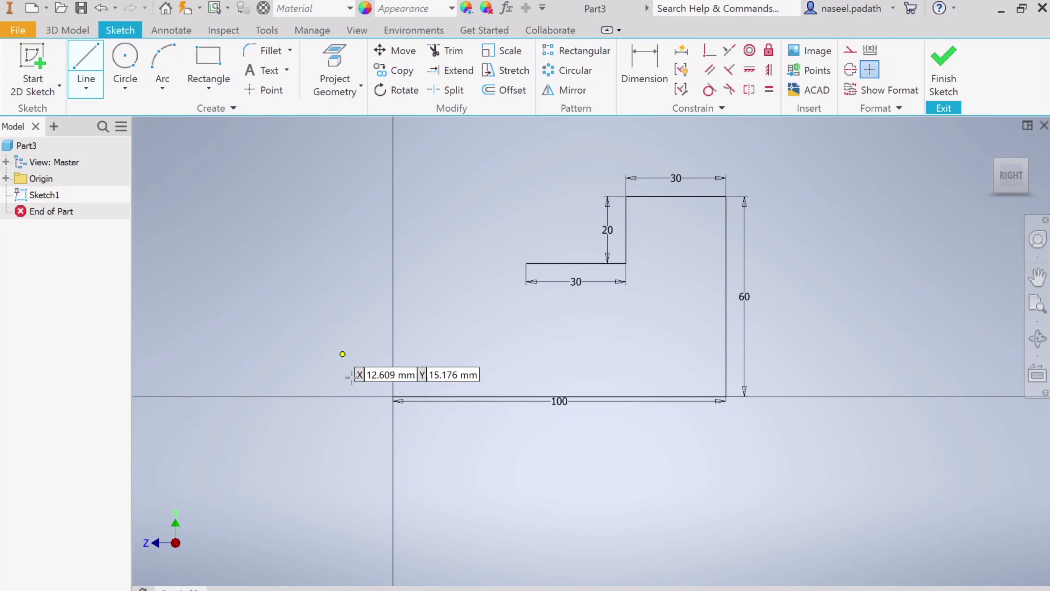
pyautogui.click(393, 396)
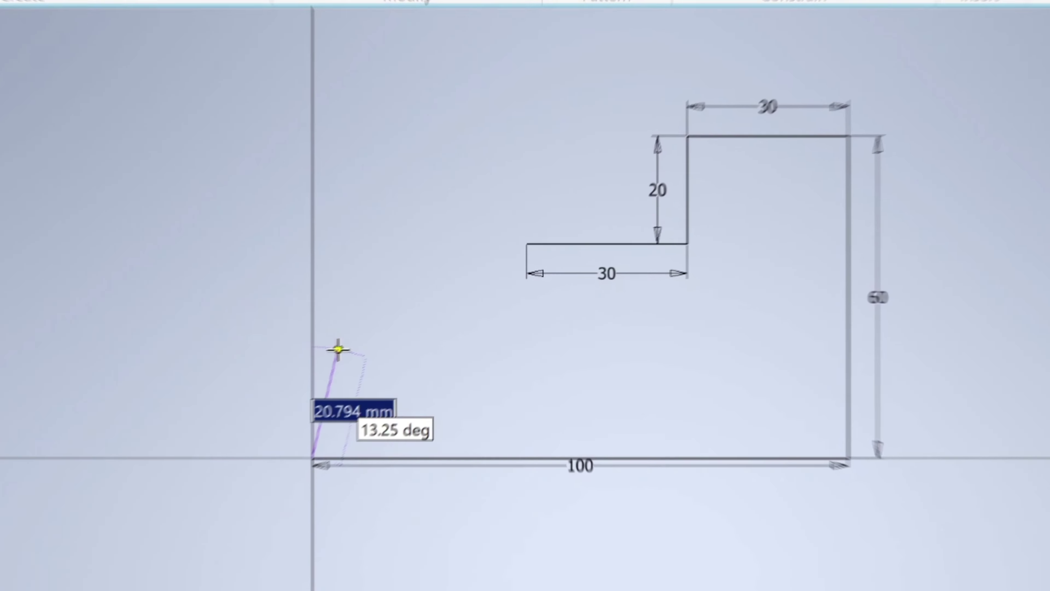
pyautogui.write('1')
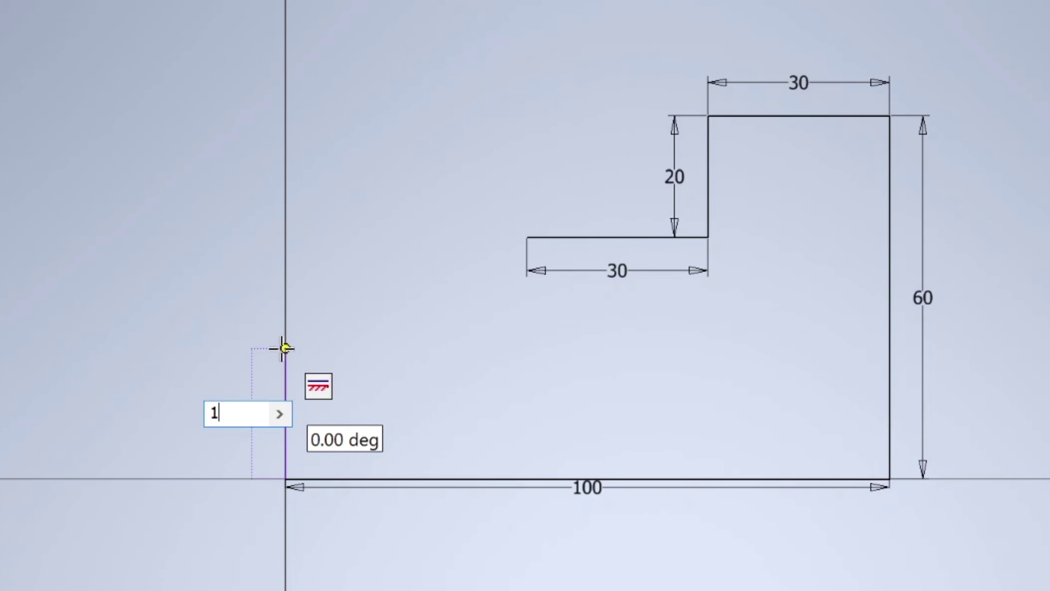
pyautogui.write('0')
pyautogui.press('Return')
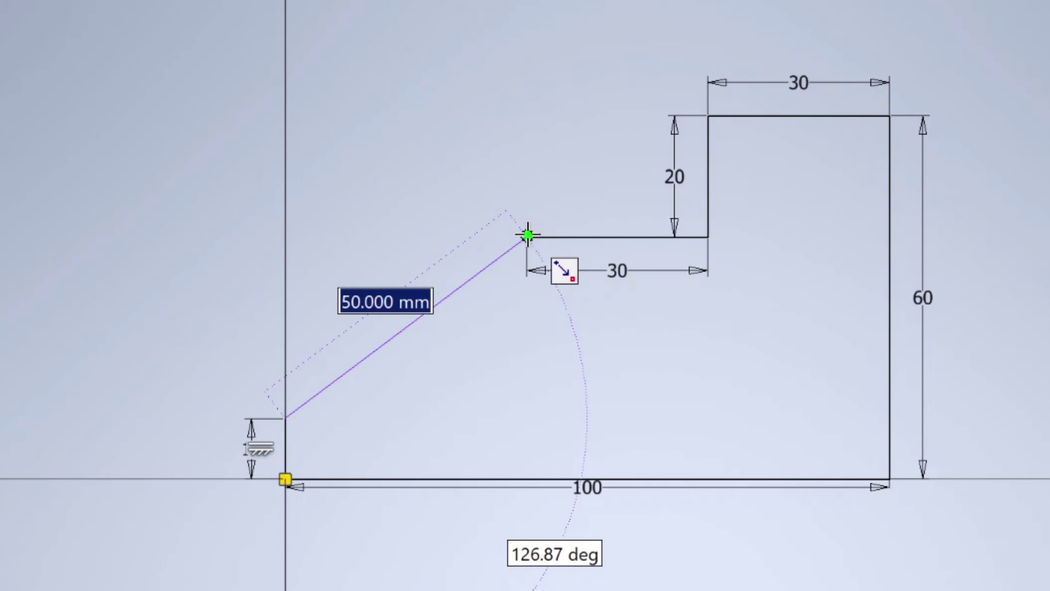
pyautogui.click(527, 235)
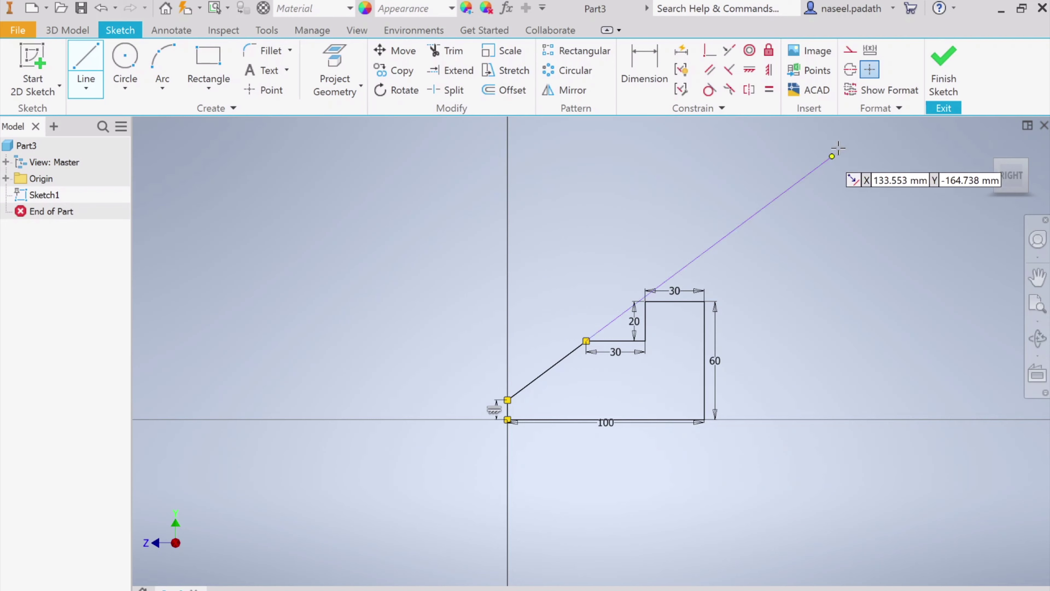
pyautogui.click(944, 62)
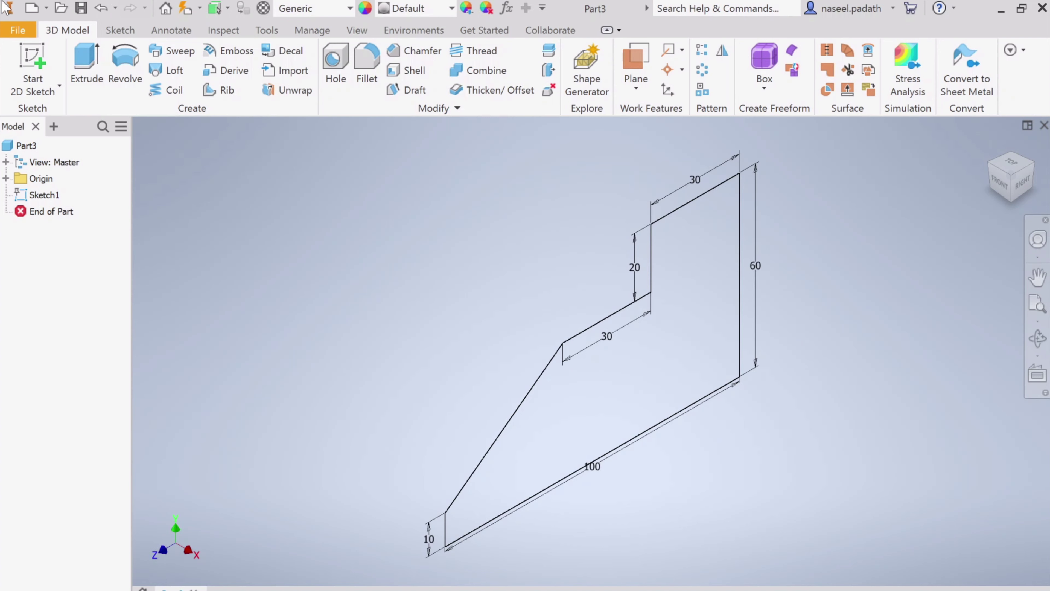
# - Extrude the profile in the flipped direction, setting the distance to 60 mm per the drawing
pyautogui.click(85, 70)
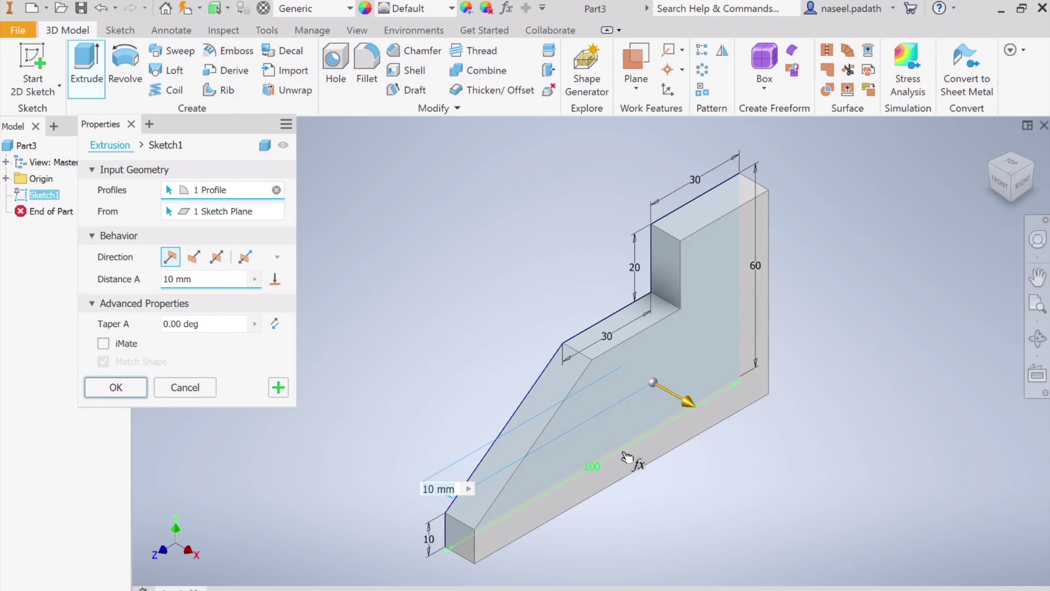
pyautogui.click(688, 402)
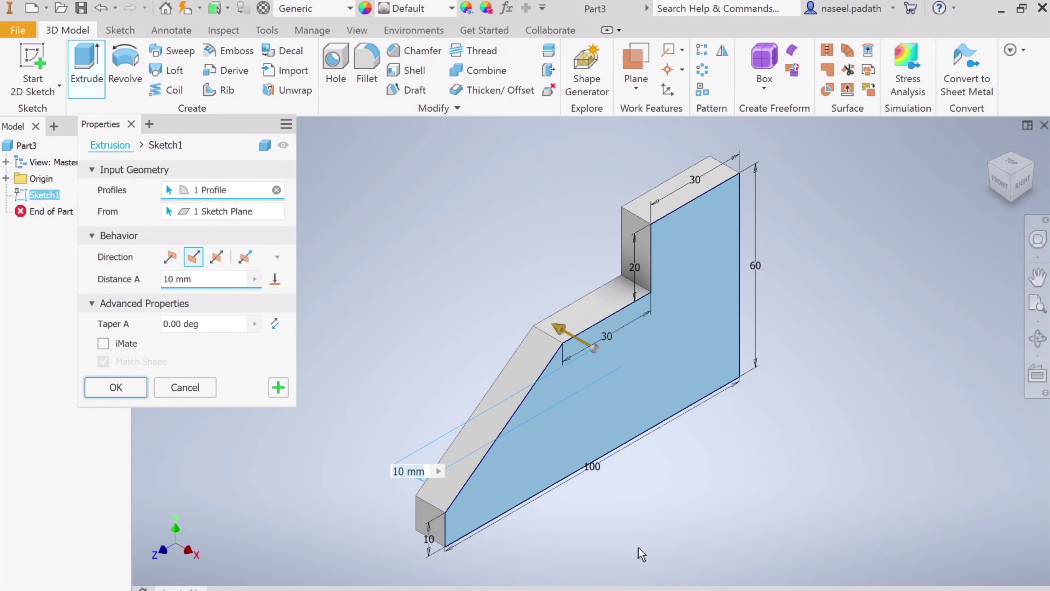
pyautogui.hotkey('alt', 'Tab')
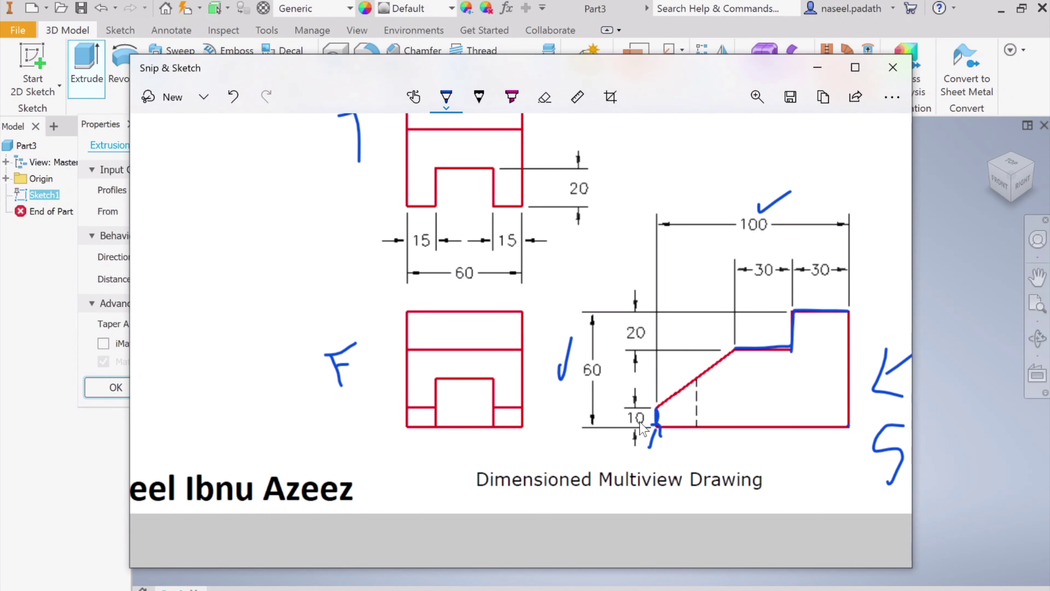
pyautogui.scroll(3, 647, 430)
pyautogui.scroll(-3, 647, 430)
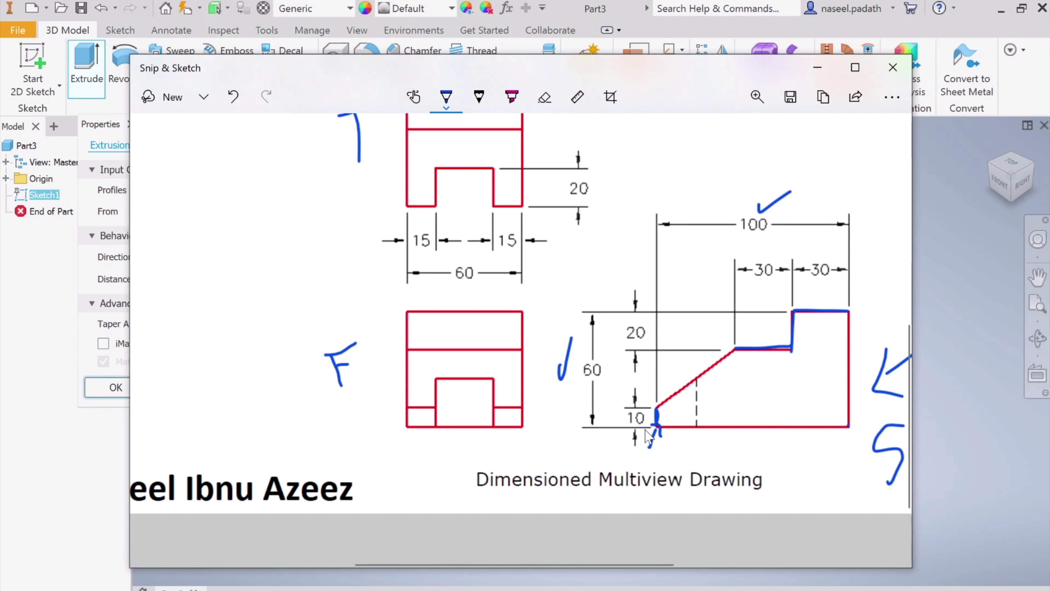
pyautogui.scroll(2, 626, 475)
pyautogui.moveTo(459, 323)
pyautogui.mouseDown()
pyautogui.moveTo(481, 352)
pyautogui.moveTo(463, 319)
pyautogui.mouseUp()
pyautogui.scroll(3, 593, 364)
pyautogui.scroll(2, 711, 236)
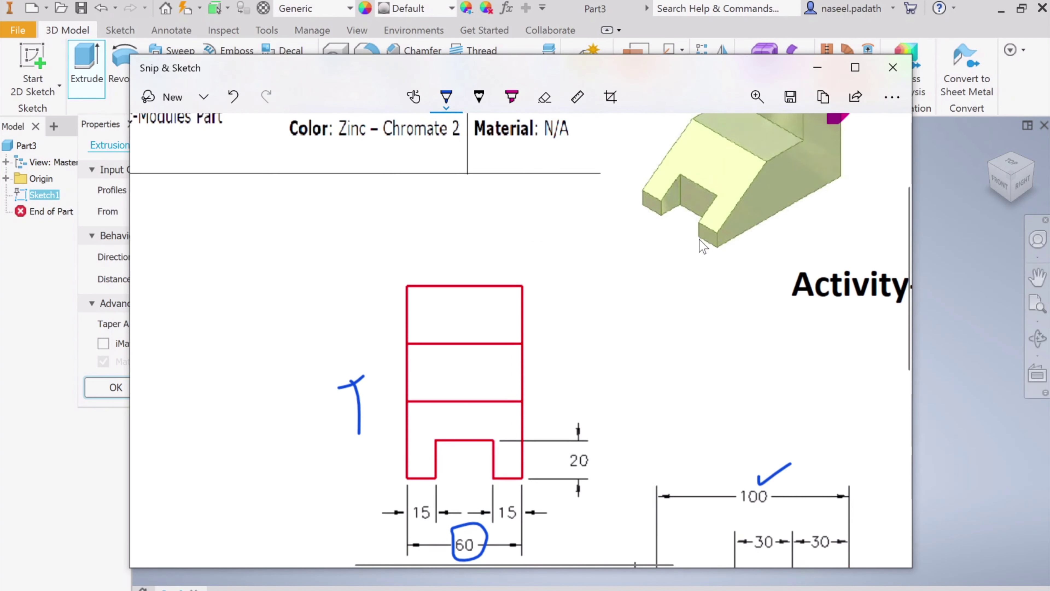
pyautogui.scroll(-3, 703, 249)
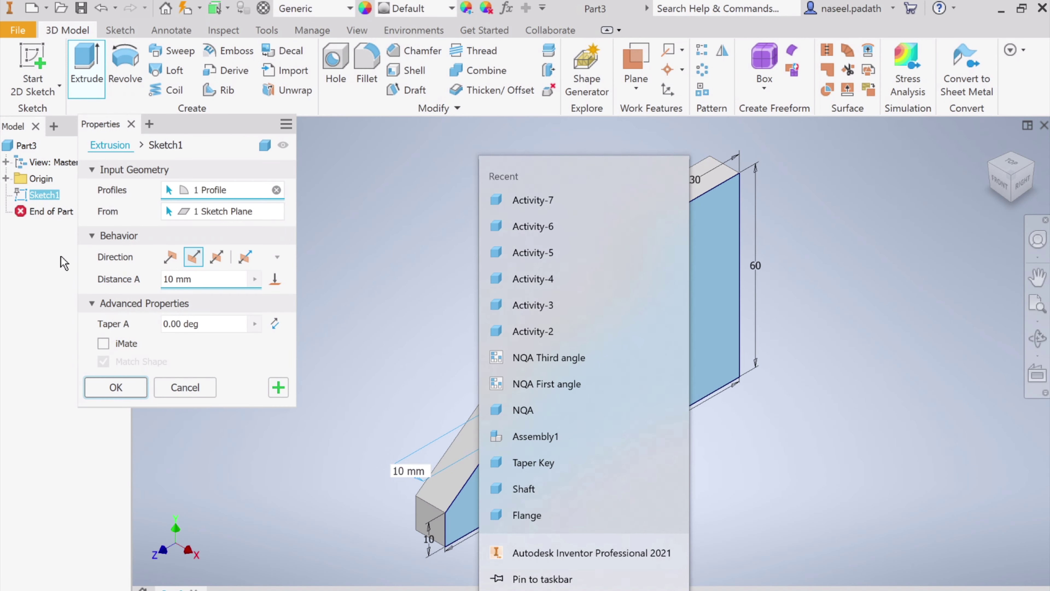
pyautogui.click(174, 282)
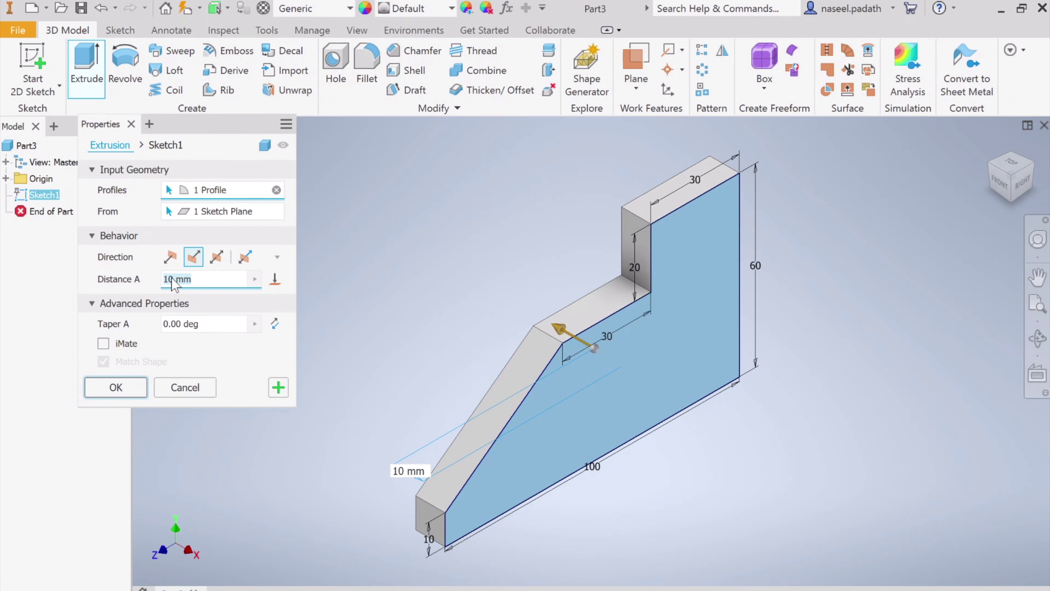
pyautogui.write('60')
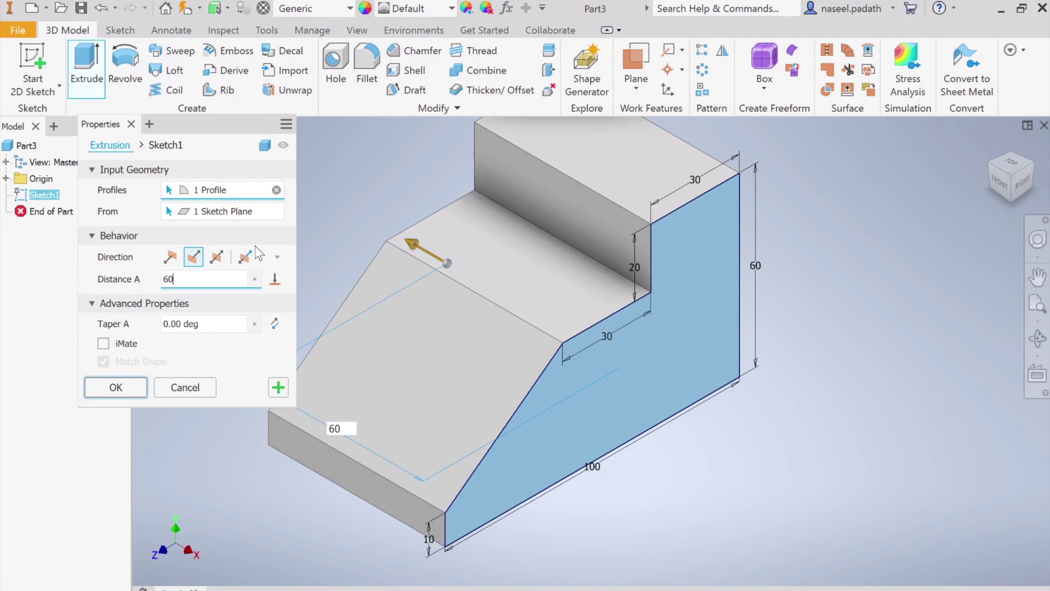
pyautogui.click(126, 393)
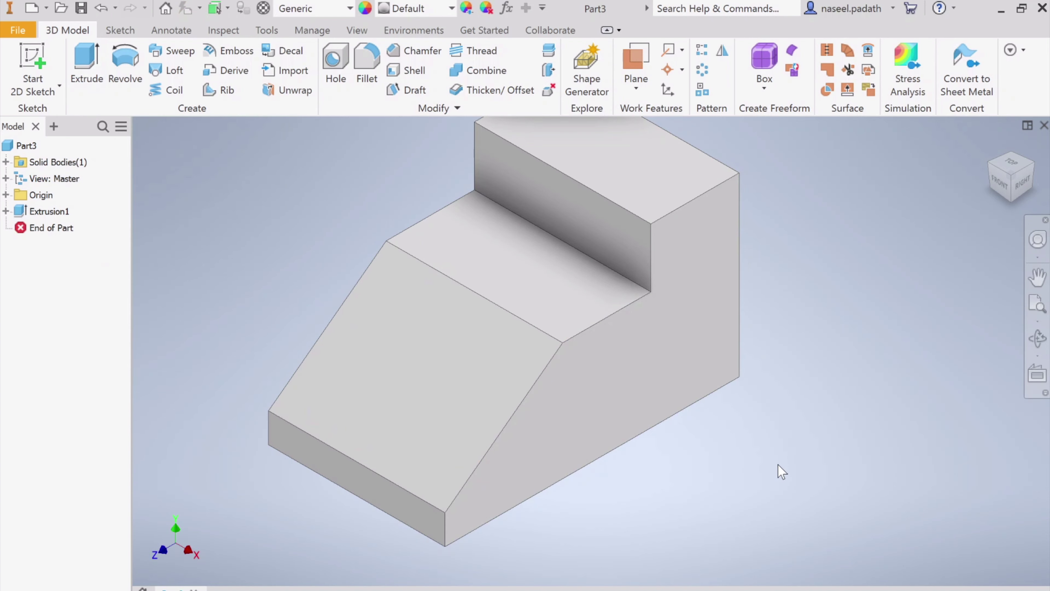
pyautogui.scroll(-3, 779, 470)
pyautogui.moveTo(782, 469); pyautogui.dragTo(801, 418, button='middle')
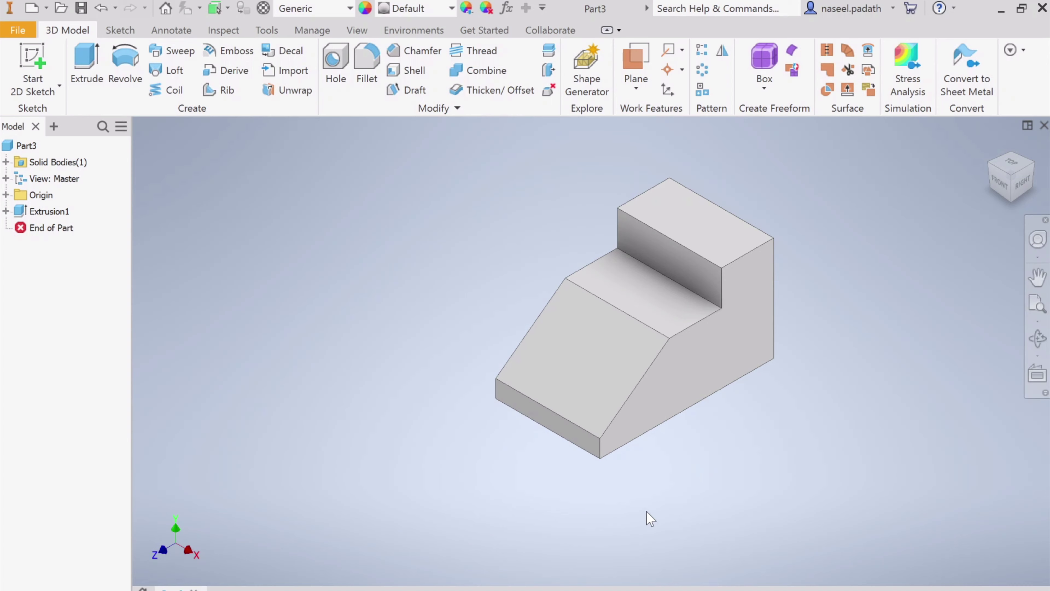
pyautogui.hotkey('alt', 'Tab')
pyautogui.scroll(-3, 587, 375)
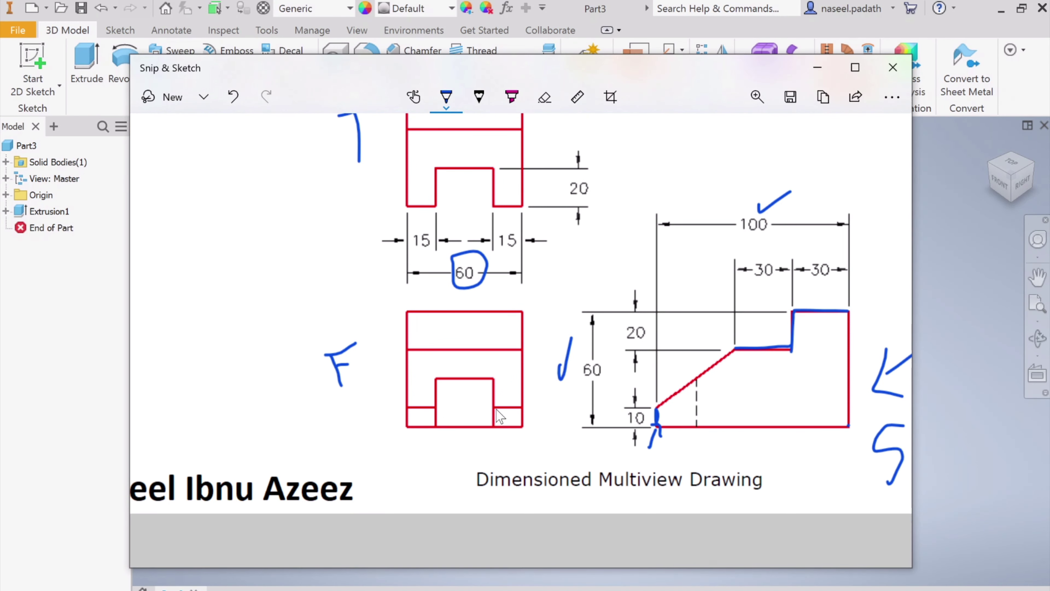
pyautogui.scroll(2, 496, 416)
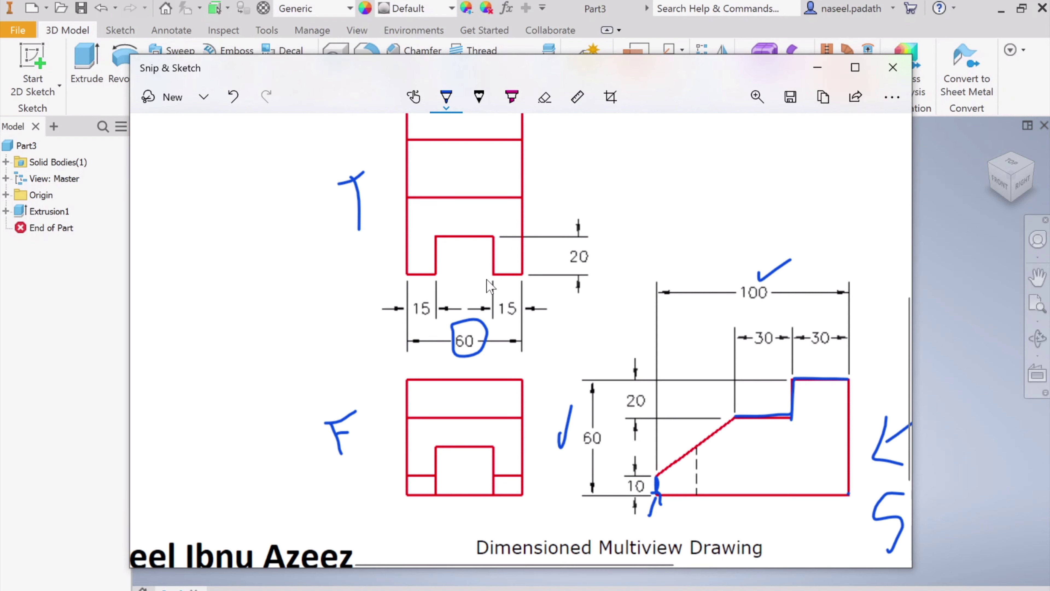
pyautogui.scroll(-2, 490, 290)
pyautogui.scroll(4, 493, 299)
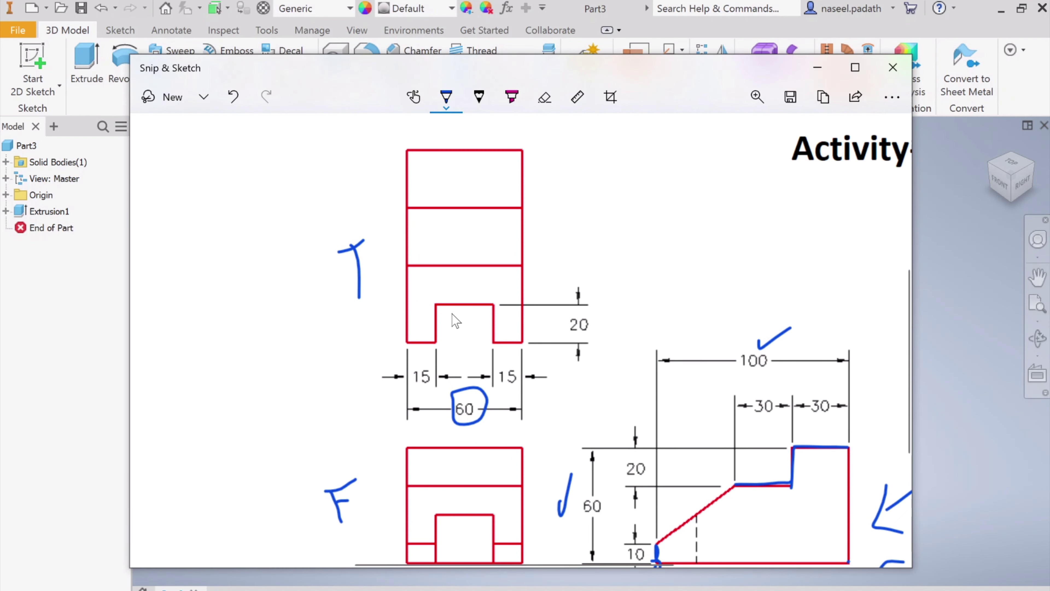
pyautogui.scroll(-2, 455, 321)
pyautogui.scroll(6, 538, 282)
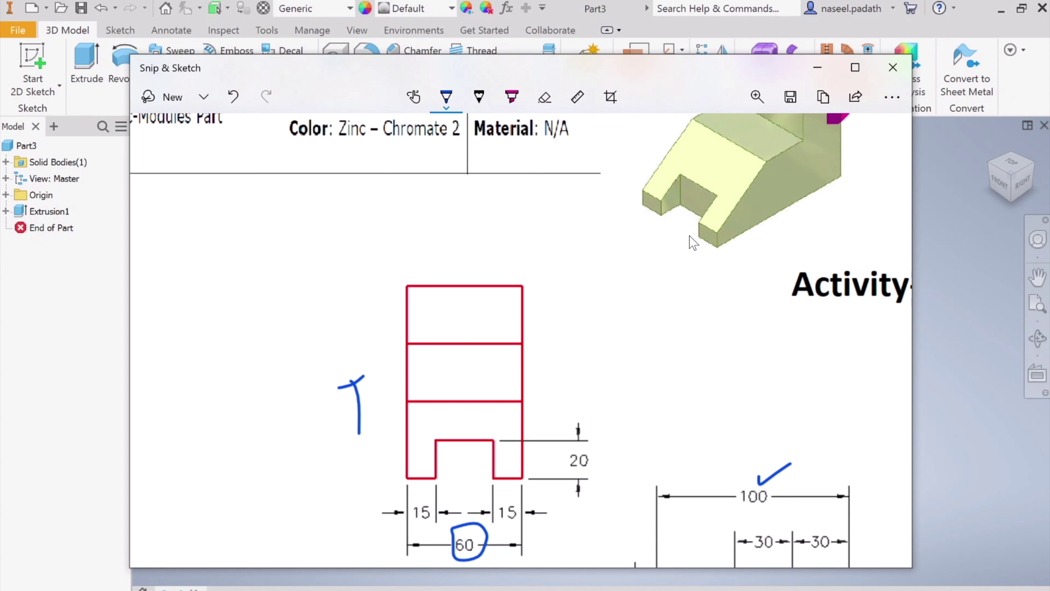
pyautogui.click(681, 253)
pyautogui.scroll(-3, 682, 257)
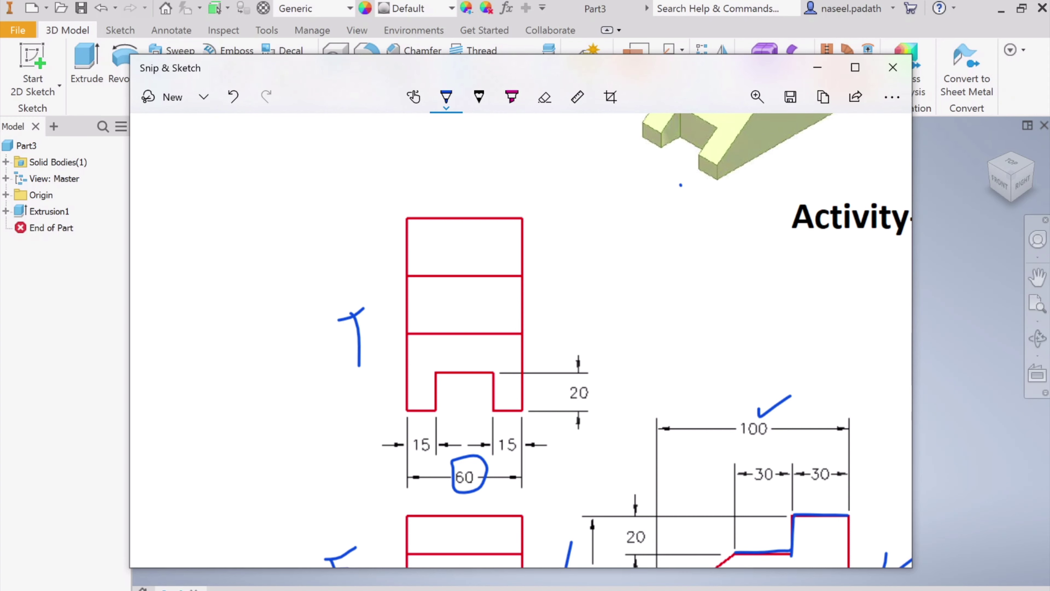
pyautogui.hotkey('alt', 'Tab')
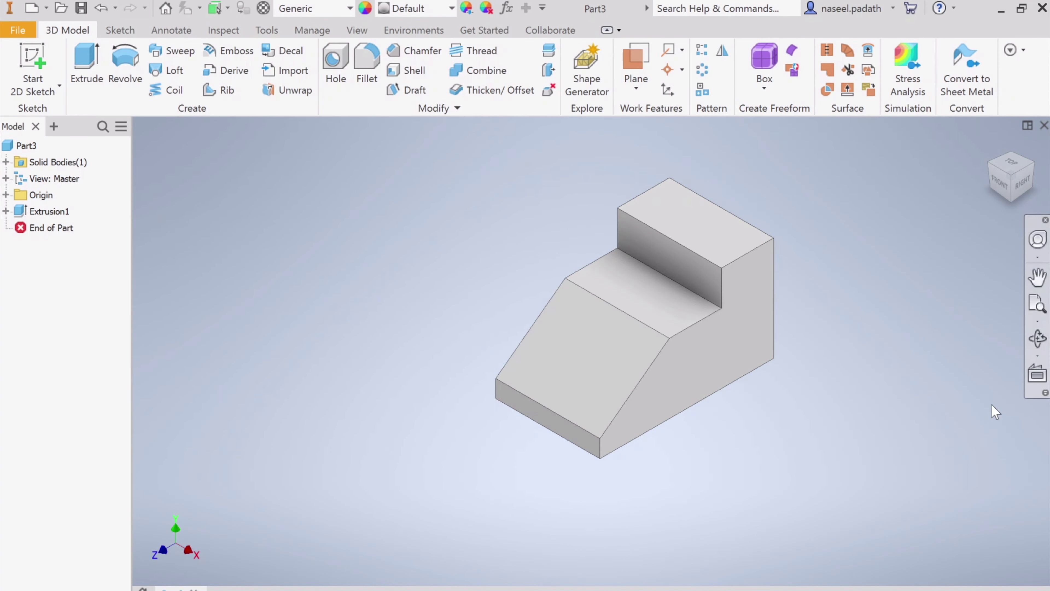
# - Free-orbit the block until its bottom face is visible
pyautogui.click(1041, 343)
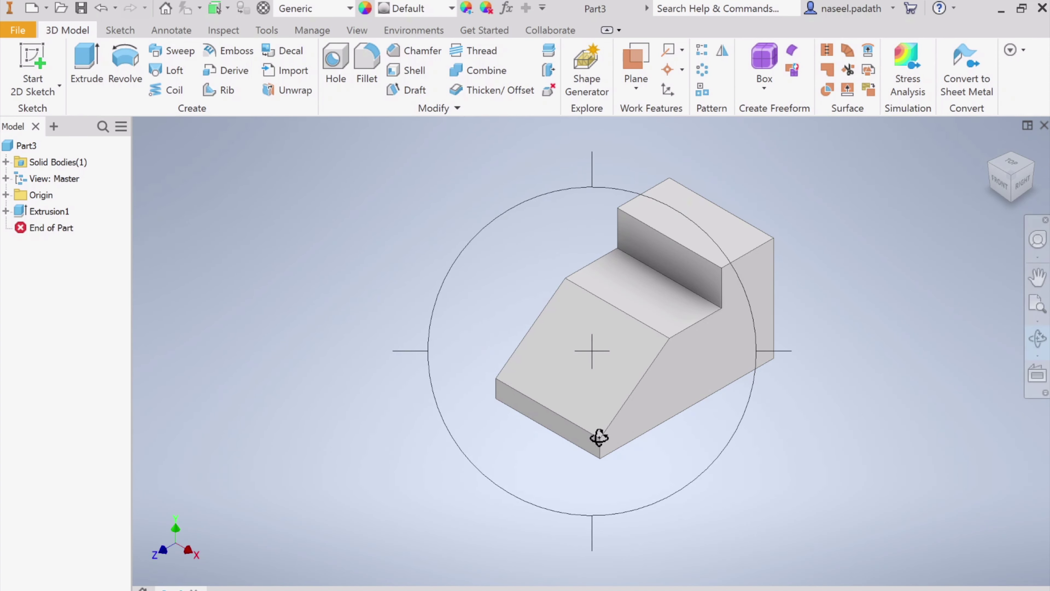
pyautogui.moveTo(601, 434); pyautogui.dragTo(613, 380)
pyautogui.press('F6')
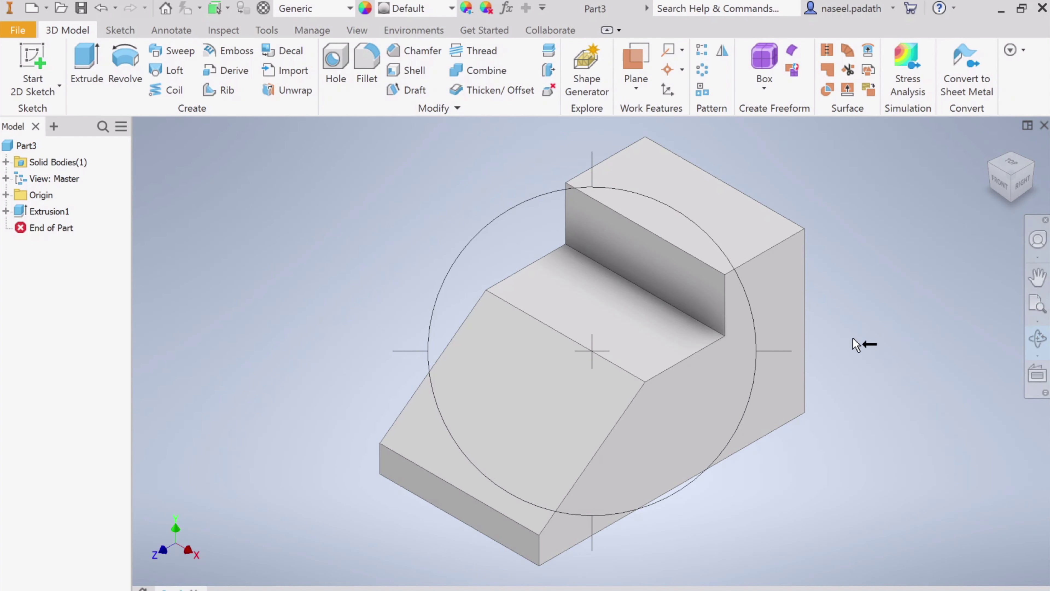
pyautogui.press('Escape')
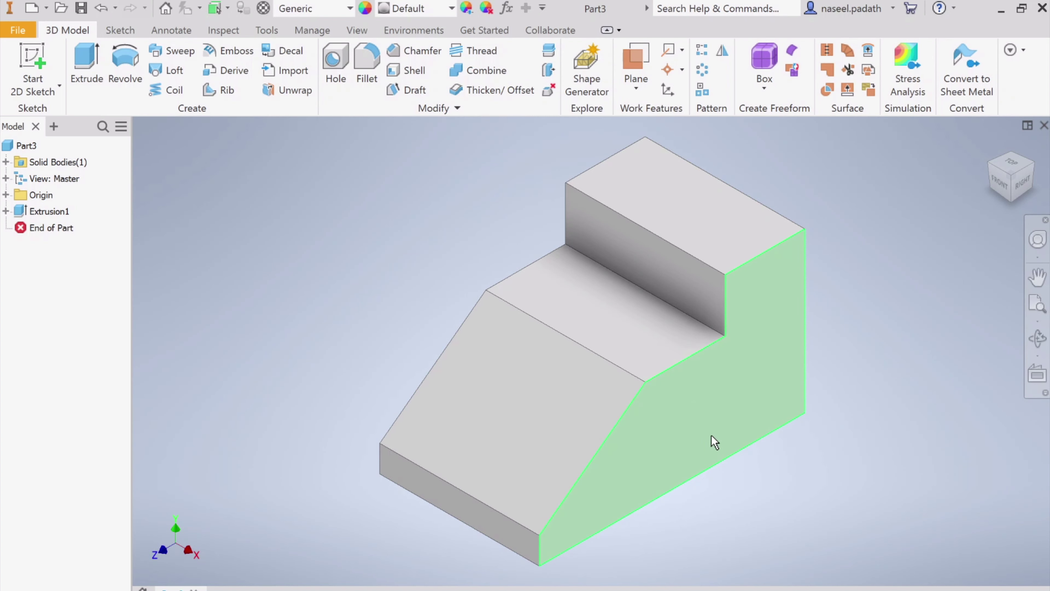
pyautogui.moveTo(711, 436)
pyautogui.keyDown('shift'); pyautogui.mouseDown(button='middle')
pyautogui.moveTo(715, 413)
pyautogui.moveTo(783, 356)
pyautogui.moveTo(772, 416)
pyautogui.moveTo(723, 391)
pyautogui.moveTo(773, 347)
pyautogui.moveTo(825, 399)
pyautogui.moveTo(720, 415)
pyautogui.moveTo(661, 394)
pyautogui.moveTo(603, 302)
pyautogui.moveTo(565, 316)
pyautogui.moveTo(504, 369)
pyautogui.moveTo(472, 409)
pyautogui.moveTo(492, 410)
pyautogui.mouseUp(button='middle'); pyautogui.keyUp('shift')
# - Start a new 2D sketch on the block's bottom face
pyautogui.click(25, 93)
pyautogui.click(45, 115)
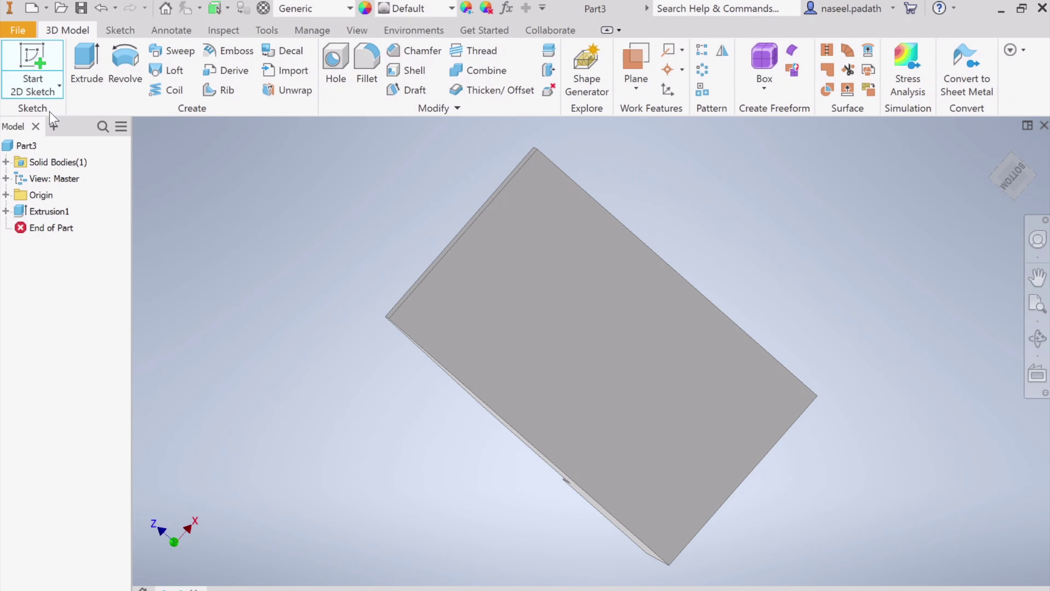
pyautogui.click(497, 279)
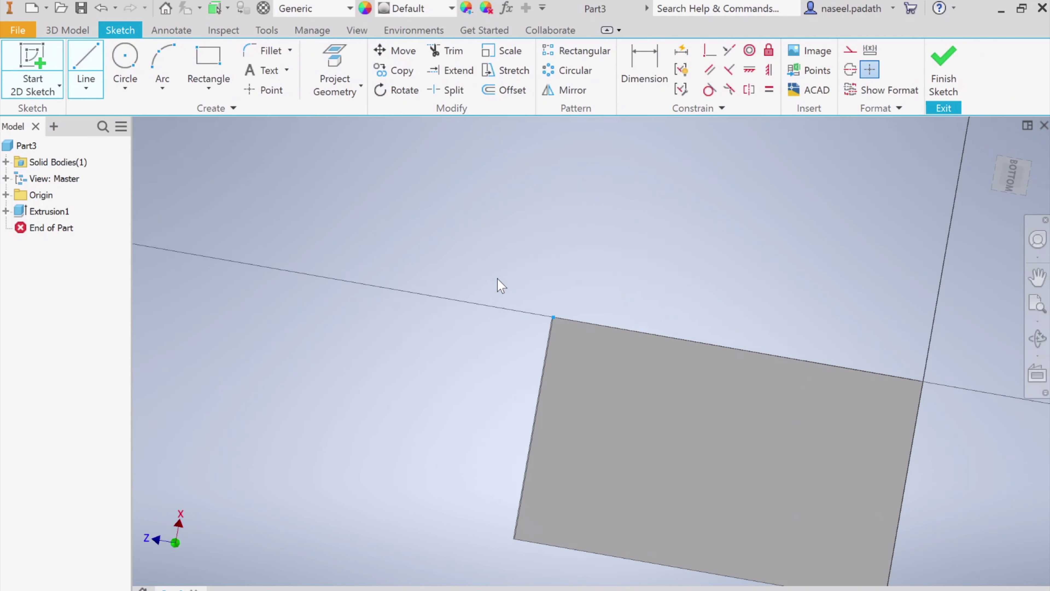
# - Rotate the sketch view with the ViewCube so X points right and Z points up
pyautogui.moveTo(986, 171)
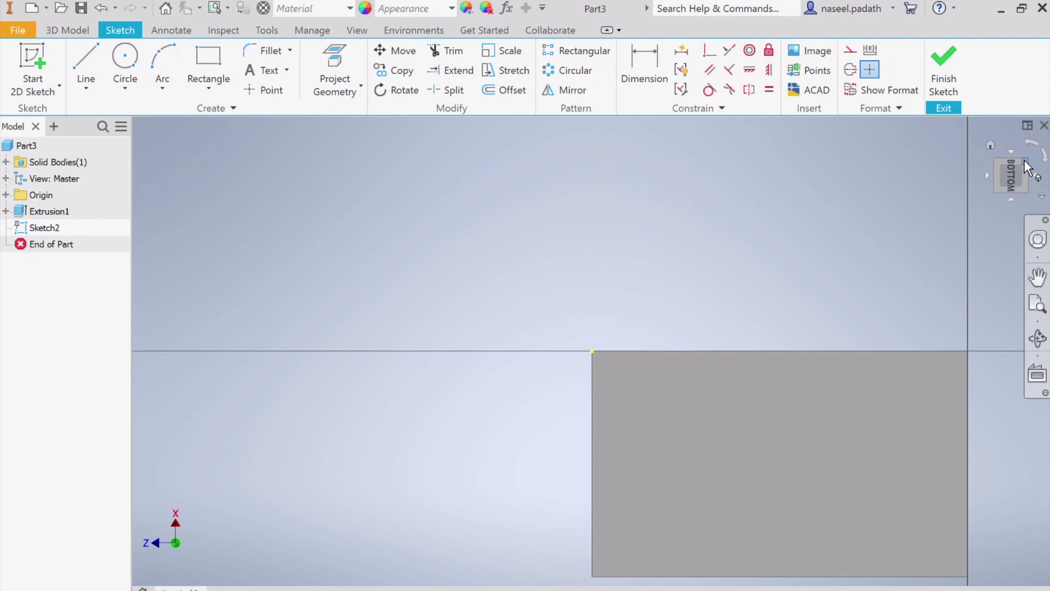
pyautogui.click(1044, 160)
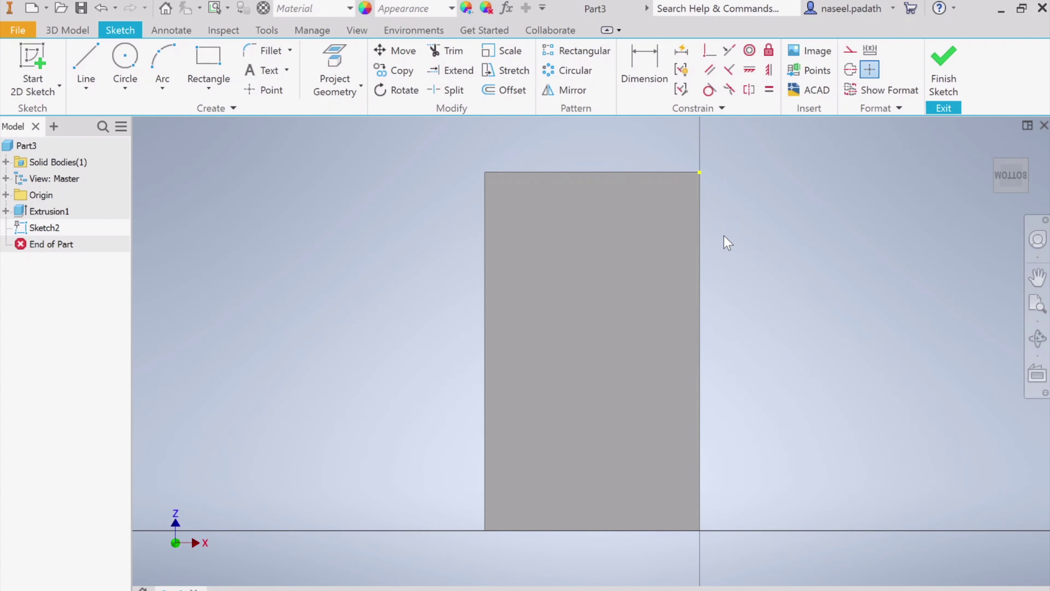
pyautogui.keyDown('shift'); pyautogui.moveTo(725, 235); pyautogui.dragTo(679, 295, button='middle'); pyautogui.keyUp('shift')
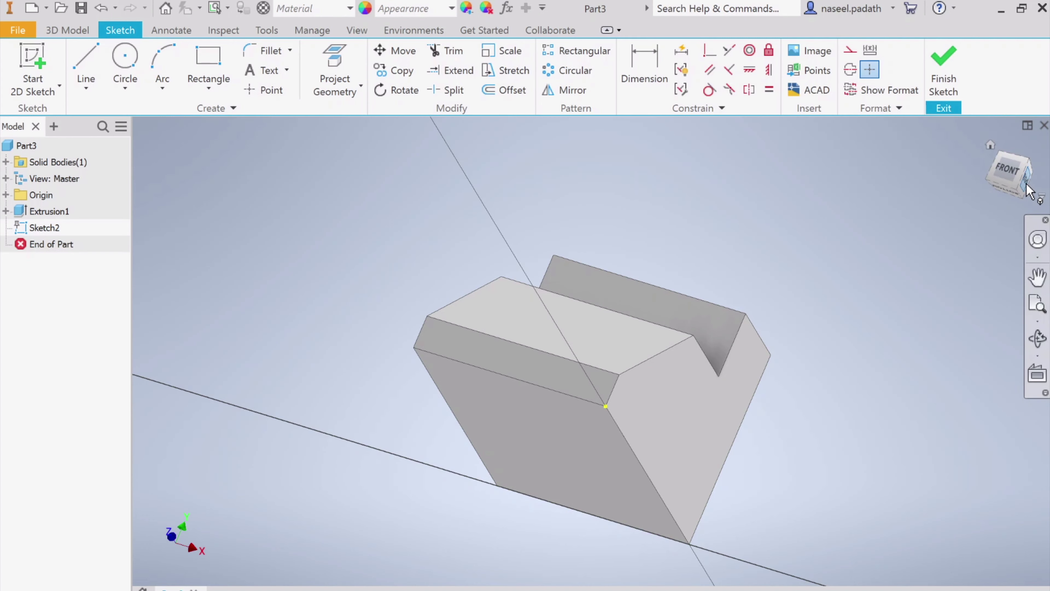
pyautogui.click(1012, 173)
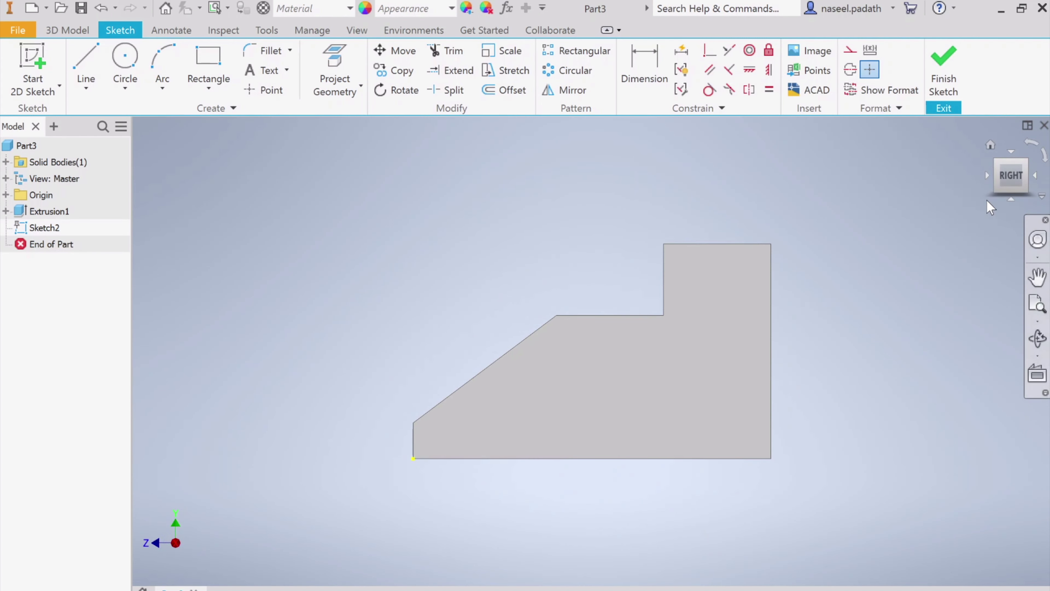
pyautogui.click(1012, 198)
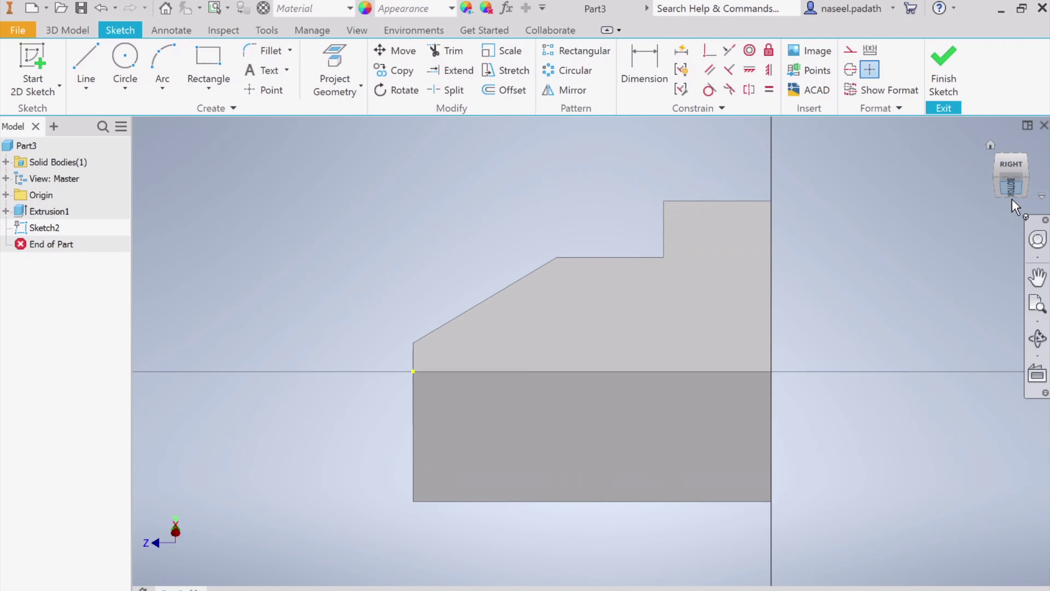
pyautogui.click(1044, 156)
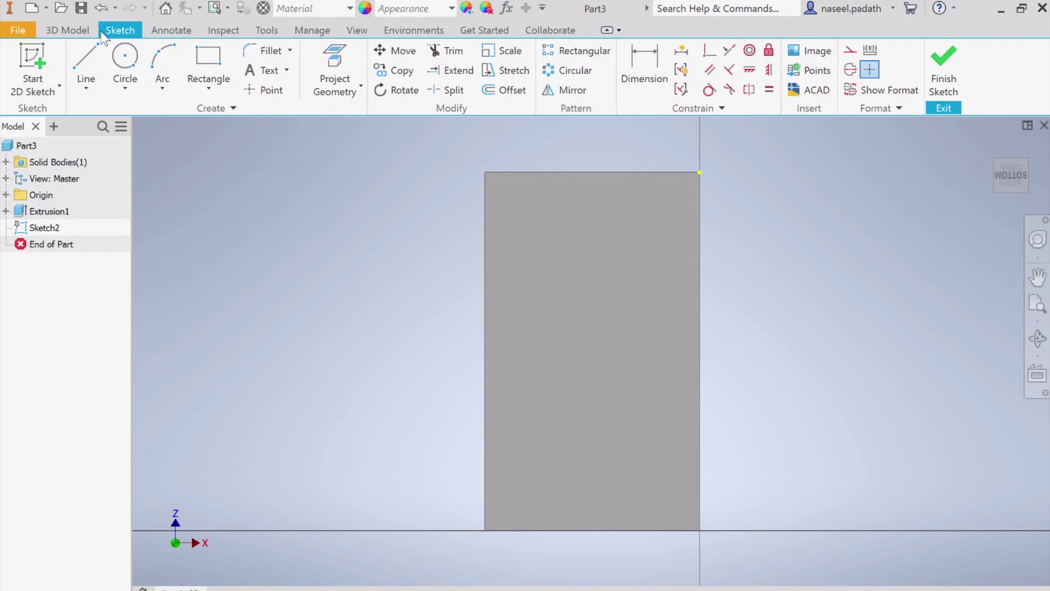
# - Project the bottom face's edges into Sketch2
pyautogui.click(342, 58)
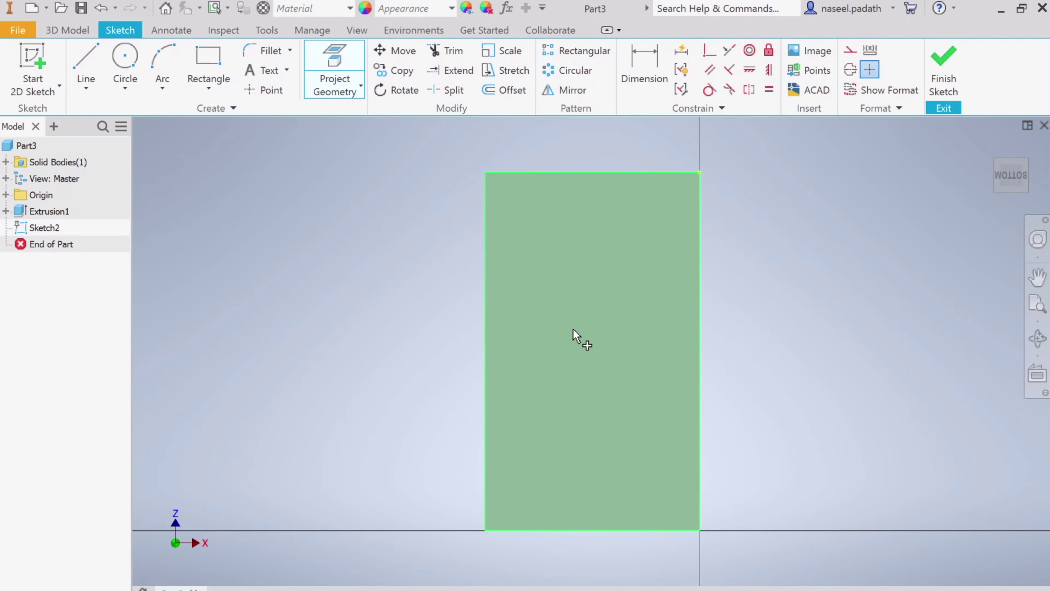
pyautogui.click(573, 329)
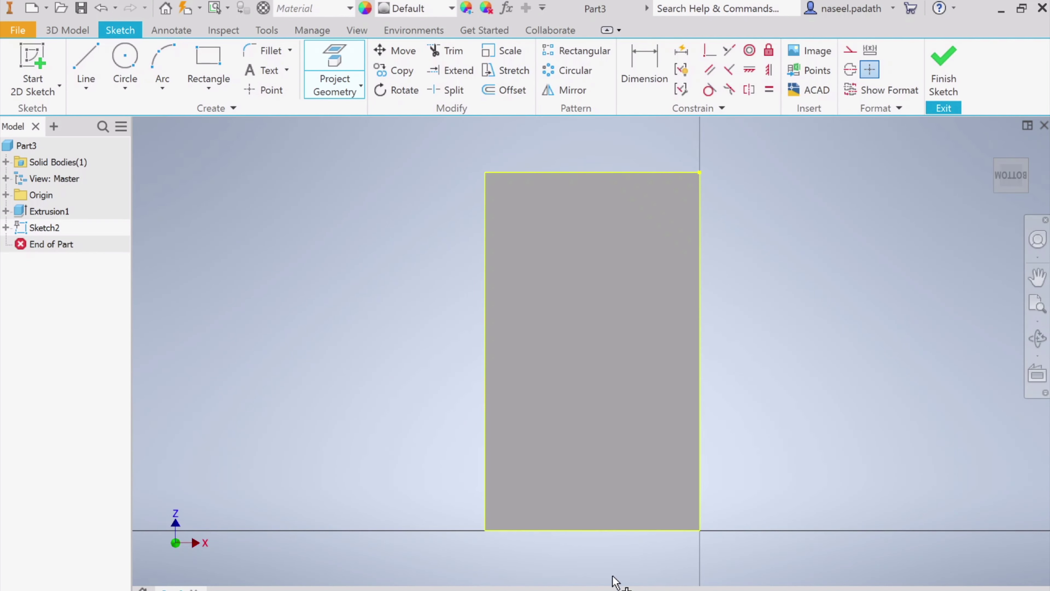
pyautogui.hotkey('alt', 'Tab')
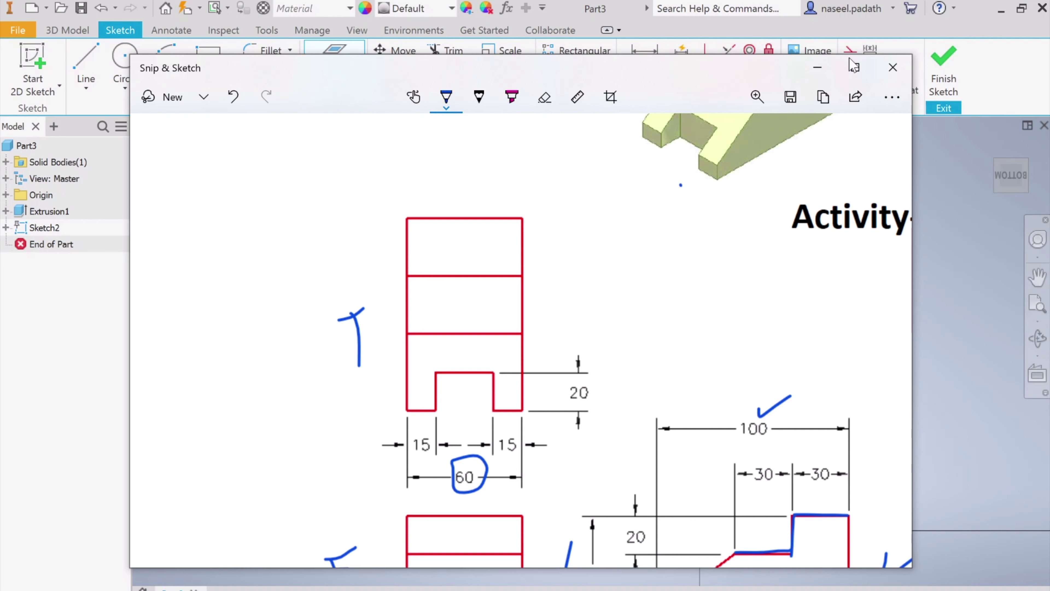
pyautogui.click(818, 68)
# - Draw the slot outline: 15 mm along the top edge, 20 down, 30 across, back up to close
pyautogui.click(85, 58)
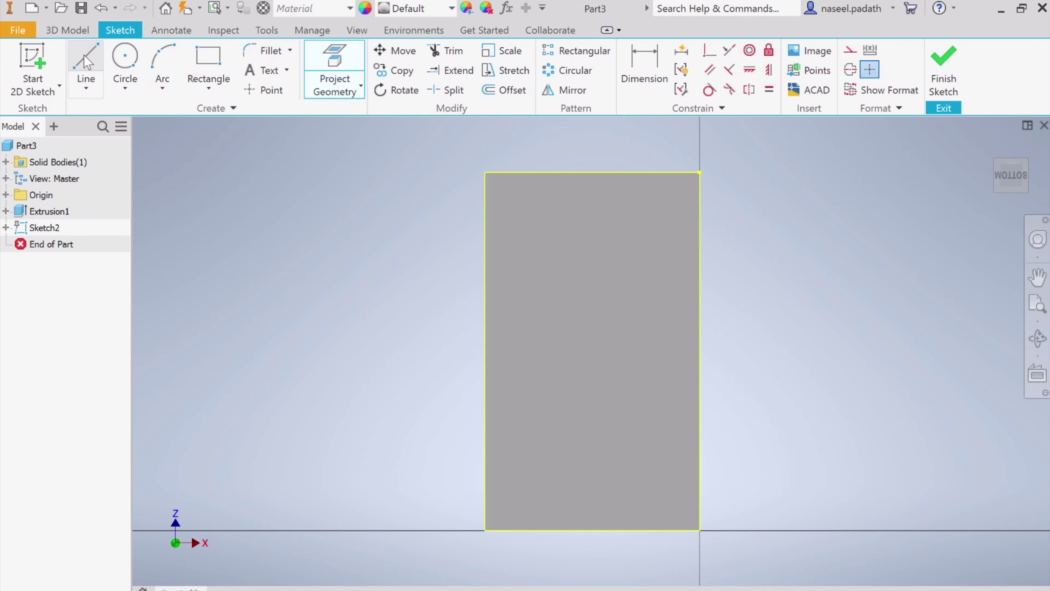
pyautogui.click(486, 171)
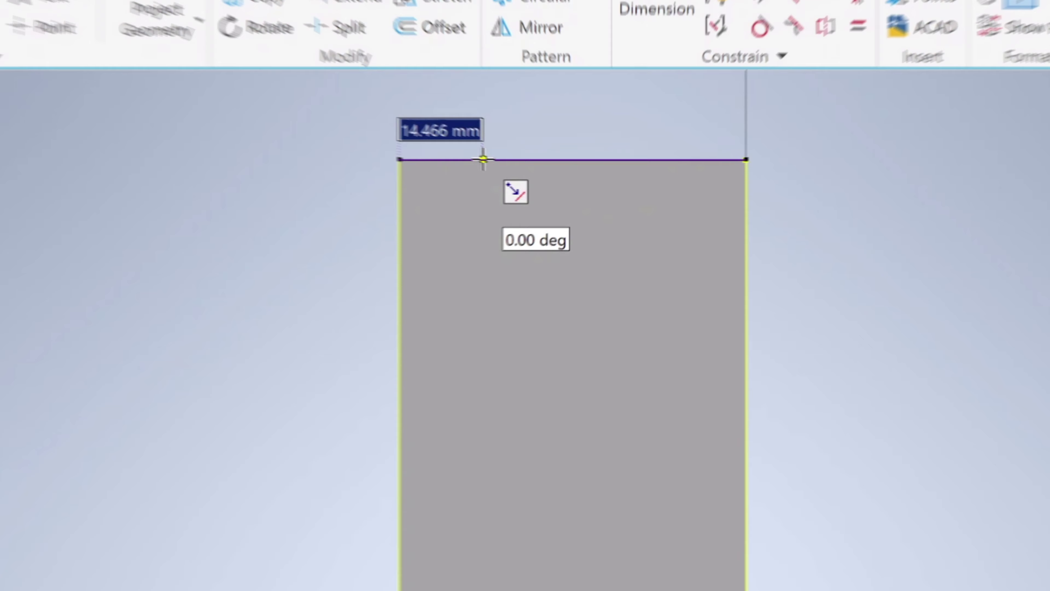
pyautogui.write('15')
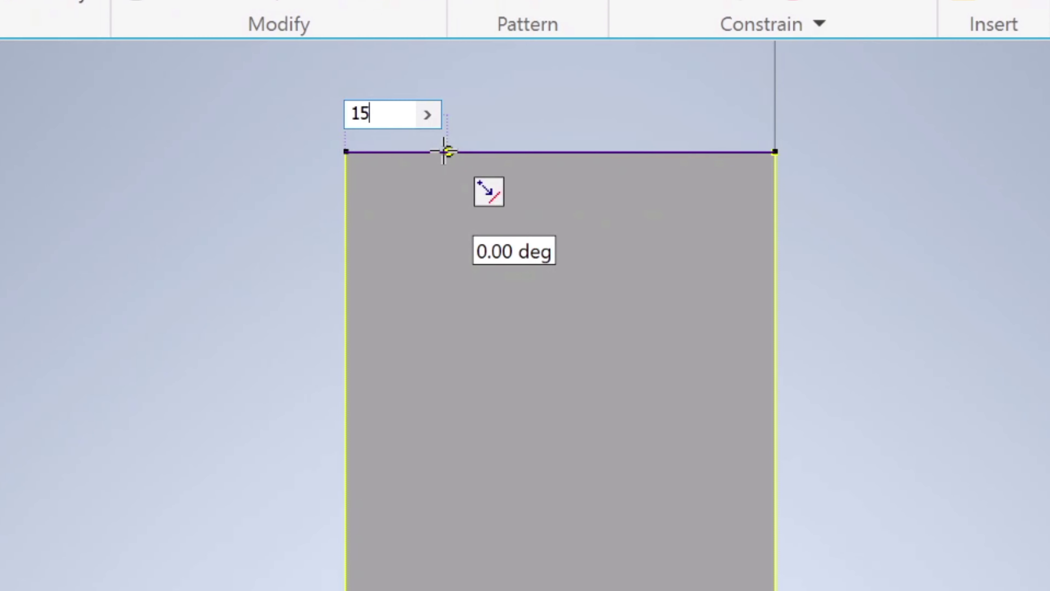
pyautogui.press('Return')
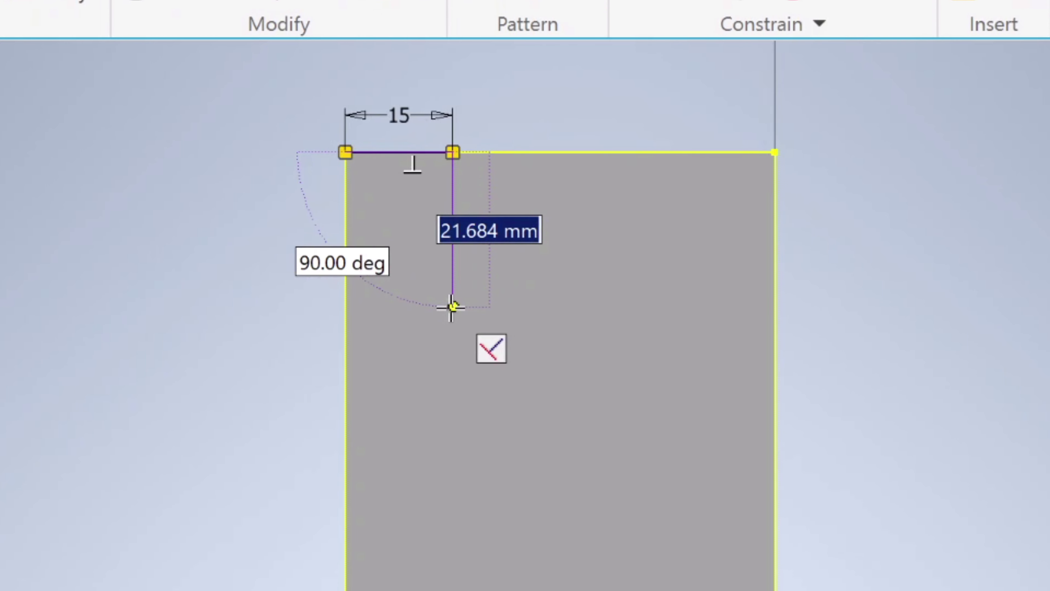
pyautogui.write('20')
pyautogui.press('Return')
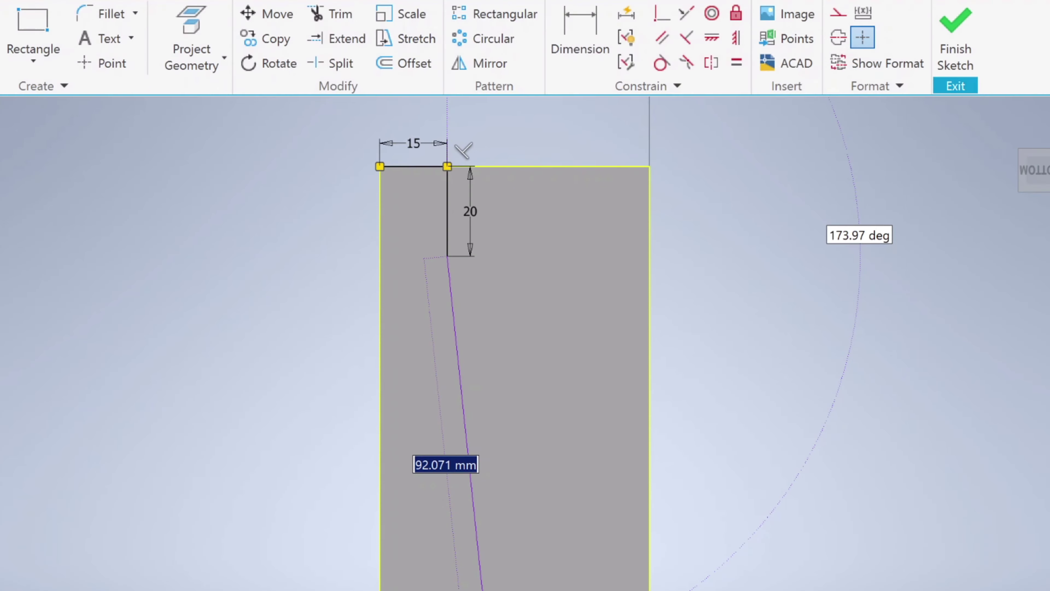
pyautogui.hotkey('alt', 'Tab')
pyautogui.scroll(-3, 377, 518)
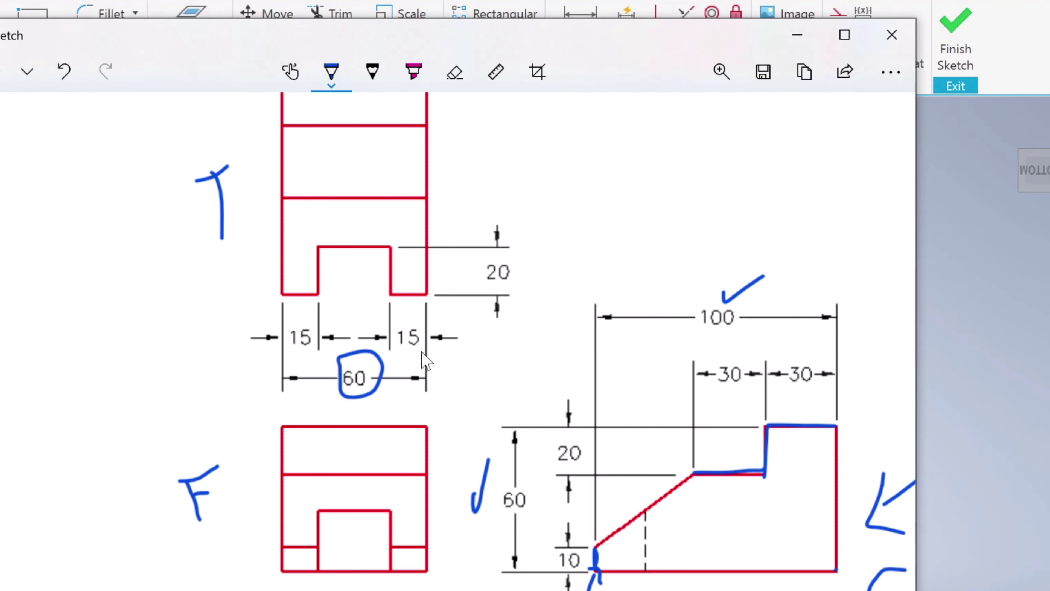
pyautogui.click(802, 37)
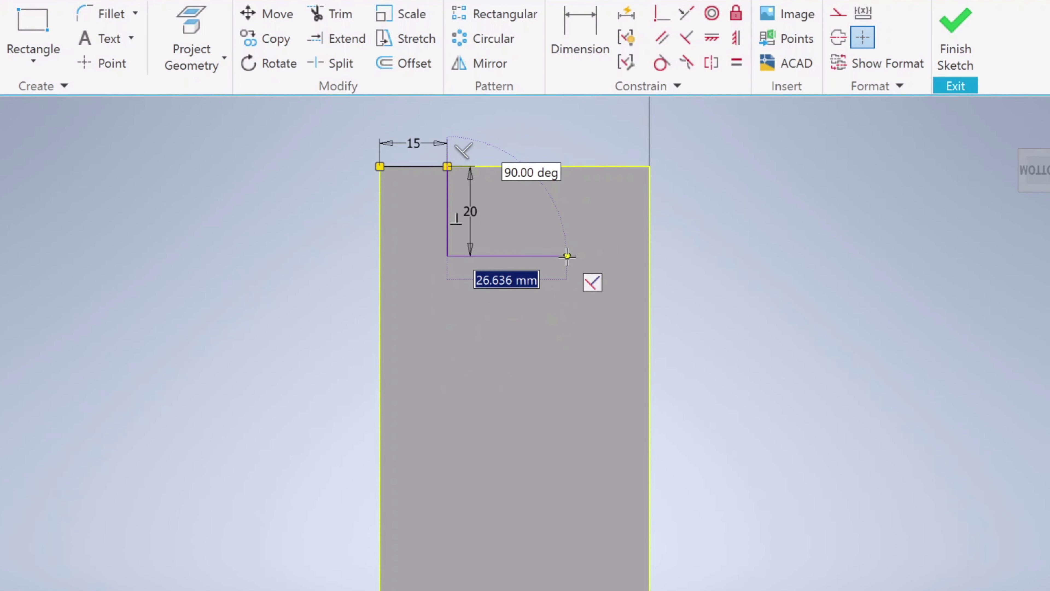
pyautogui.write('30')
pyautogui.press('Return')
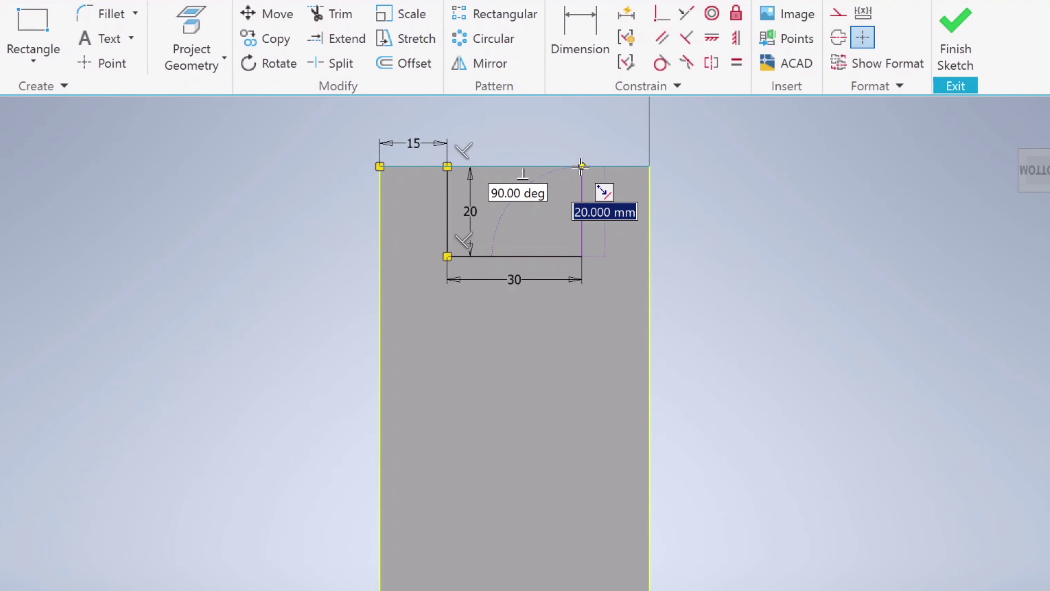
pyautogui.doubleClick(581, 166)
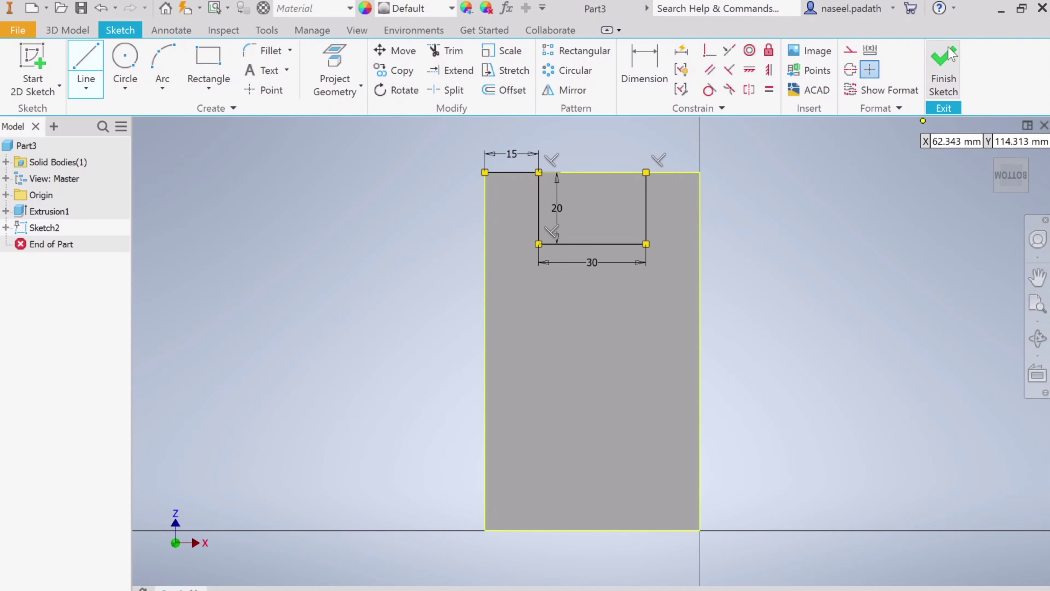
# - Finish Sketch2 and orbit the model to view it from below
pyautogui.click(943, 68)
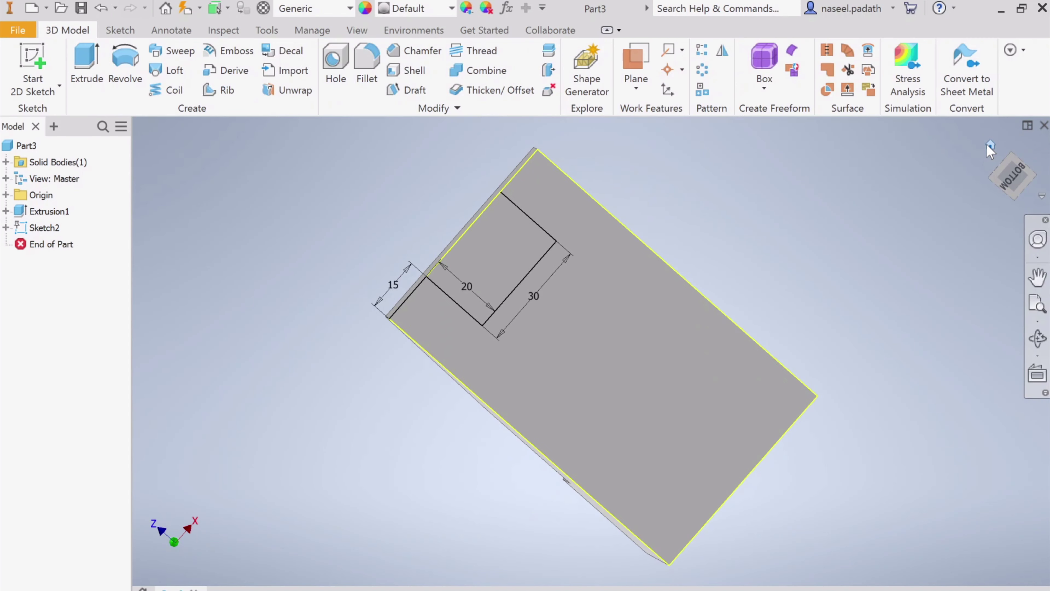
pyautogui.click(990, 145)
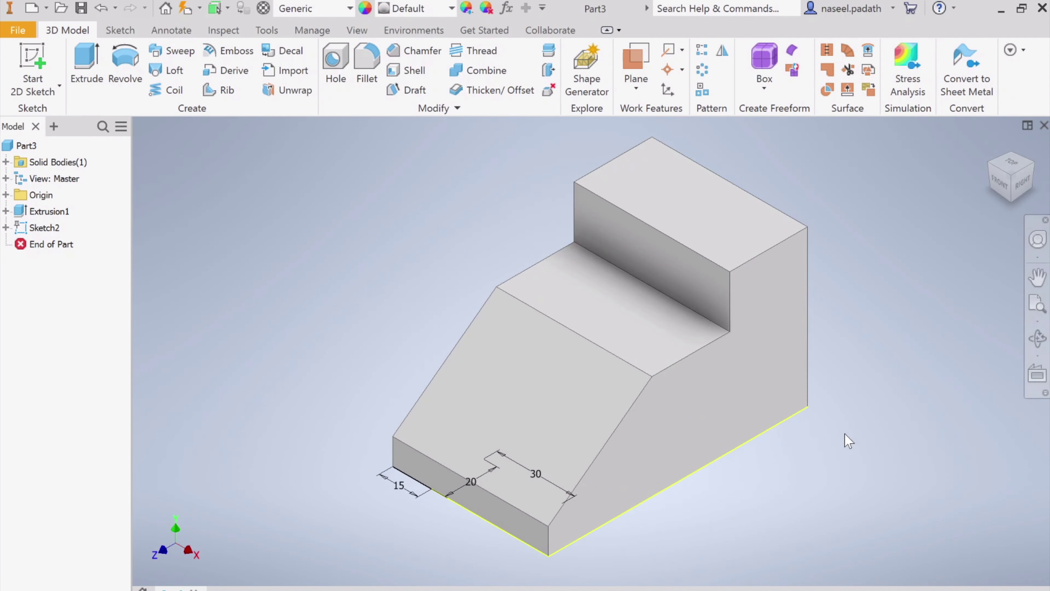
pyautogui.keyDown('shift'); pyautogui.moveTo(695, 543); pyautogui.dragTo(687, 480, button='middle'); pyautogui.keyUp('shift')
# - Cut-extrude the 30 by 20 mm rectangle through the block to form the slot
pyautogui.click(103, 65)
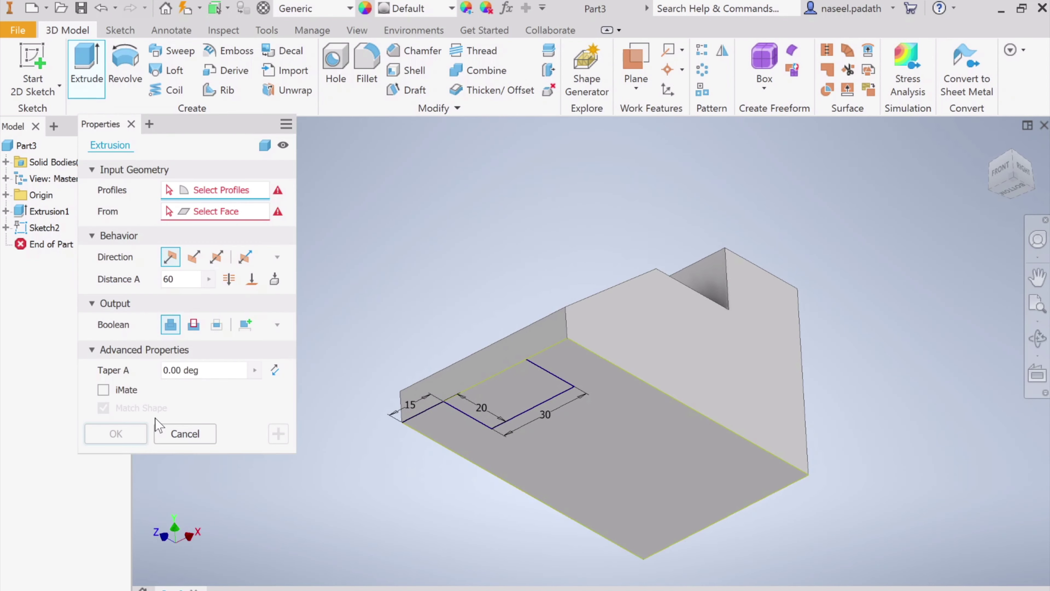
pyautogui.click(194, 326)
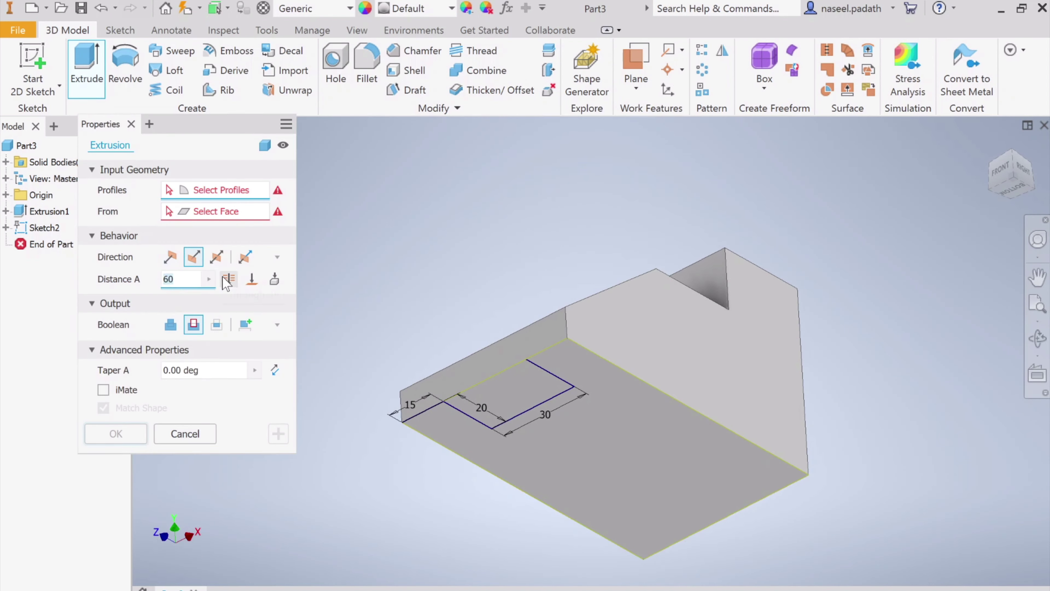
pyautogui.click(486, 406)
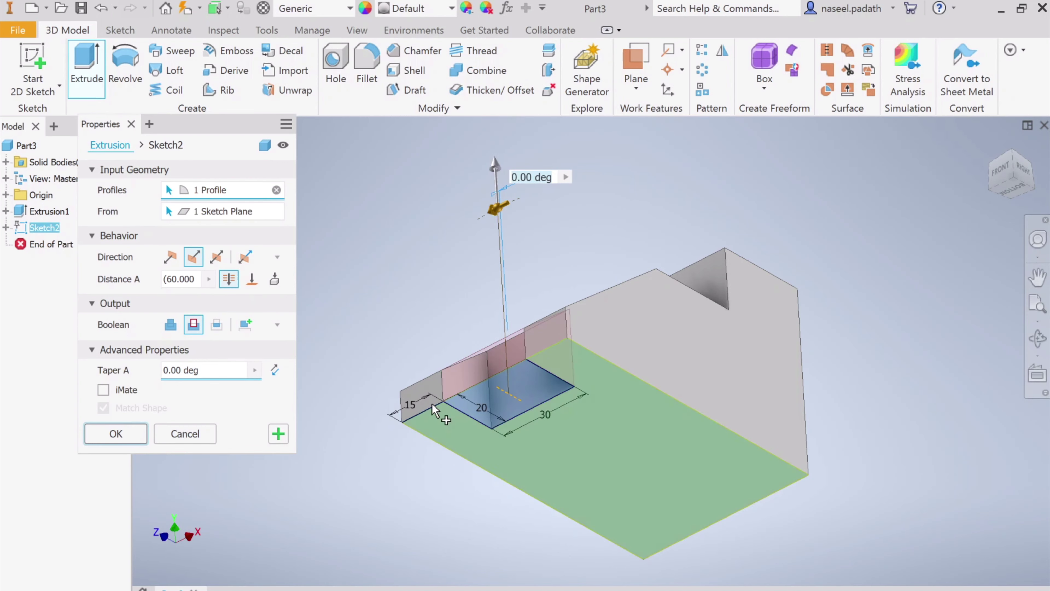
pyautogui.click(116, 439)
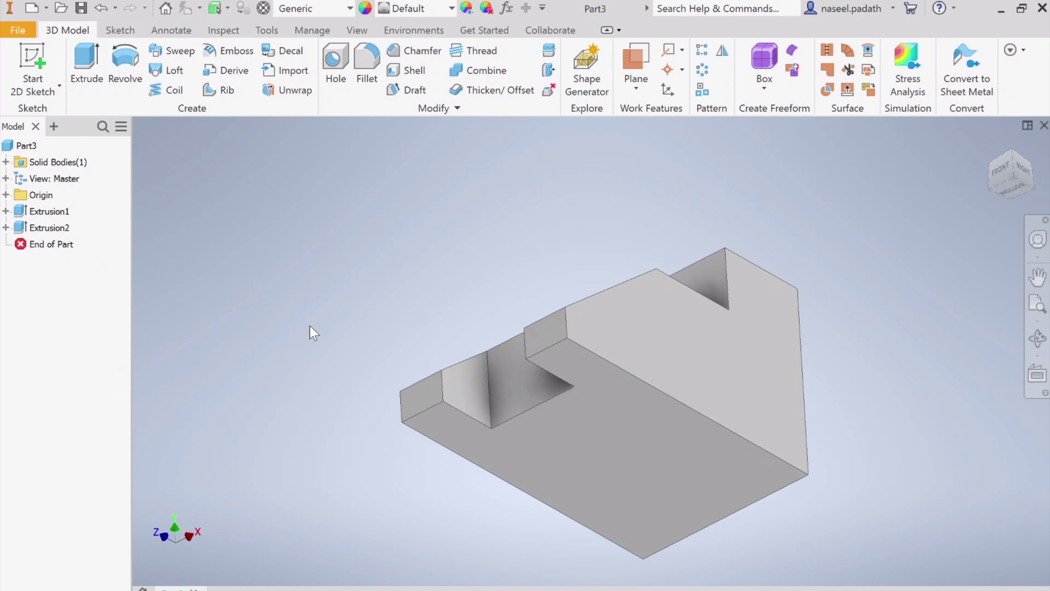
pyautogui.keyDown('shift'); pyautogui.moveTo(315, 335); pyautogui.dragTo(319, 394, button='middle'); pyautogui.keyUp('shift')
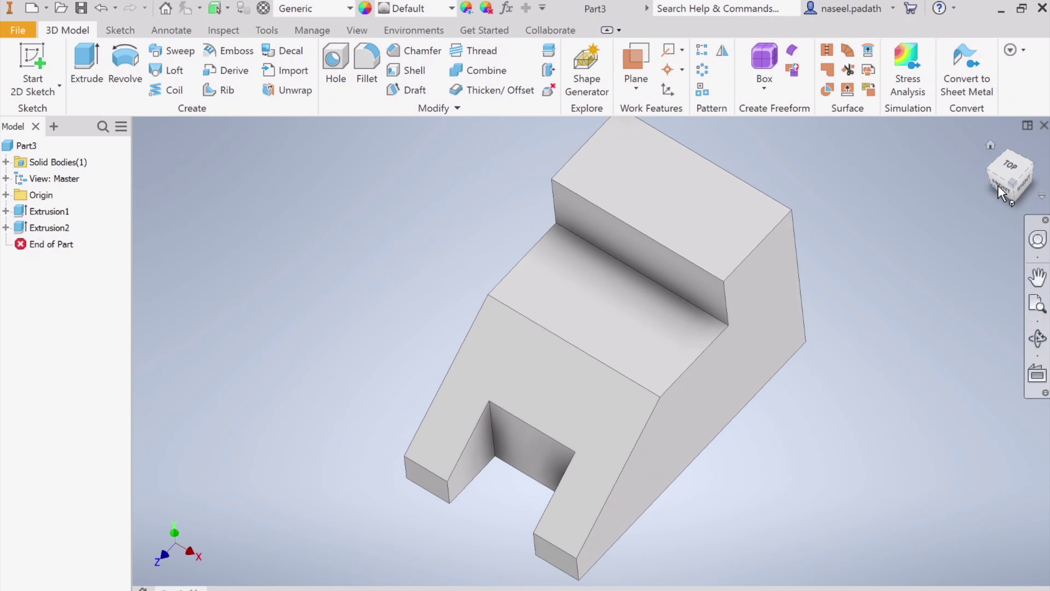
pyautogui.click(987, 146)
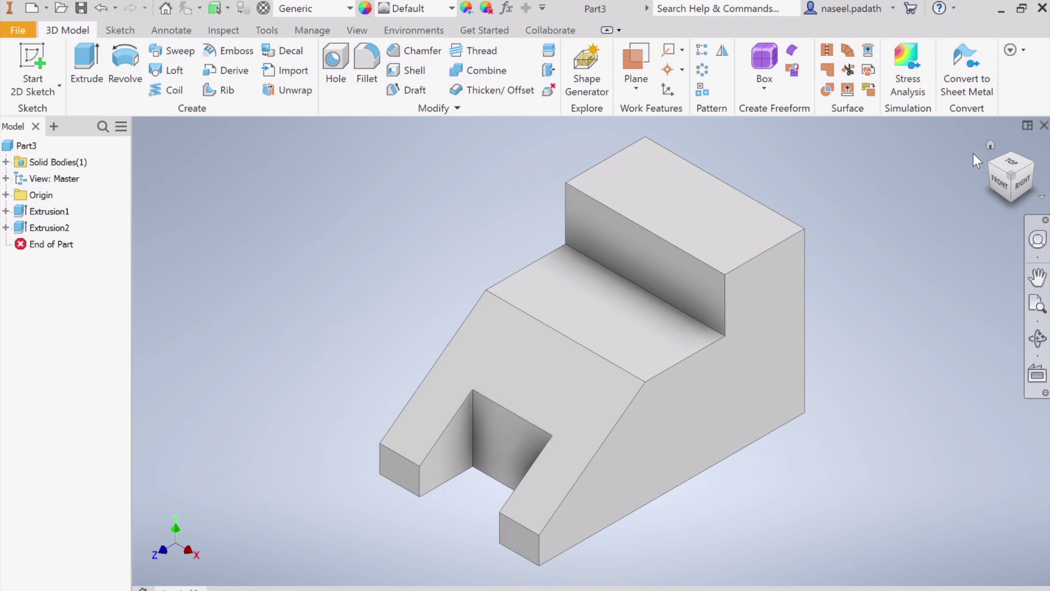
pyautogui.hotkey('alt', 'Tab')
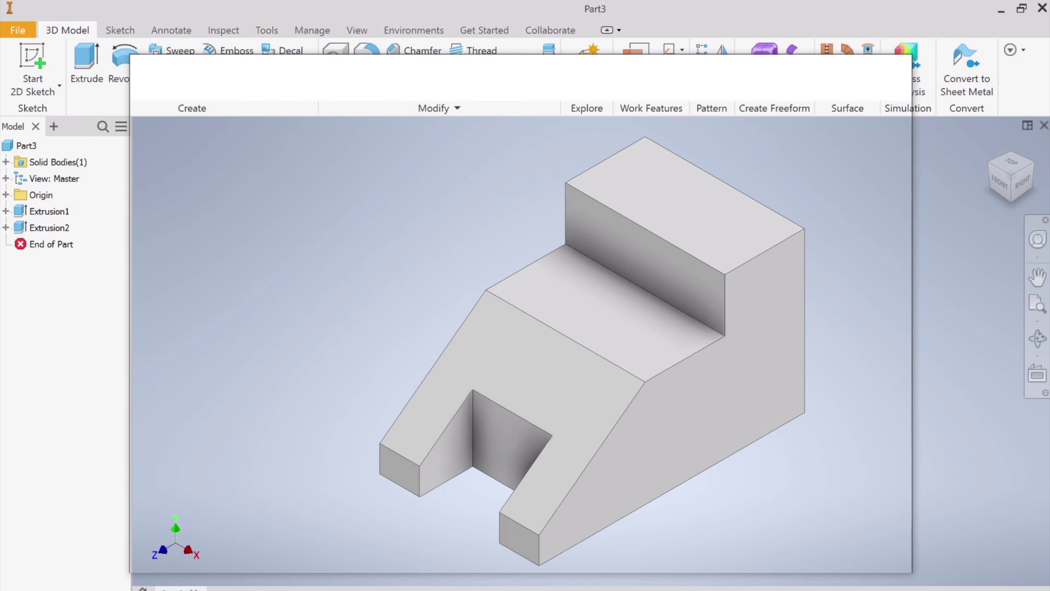
pyautogui.scroll(10, 510, 234)
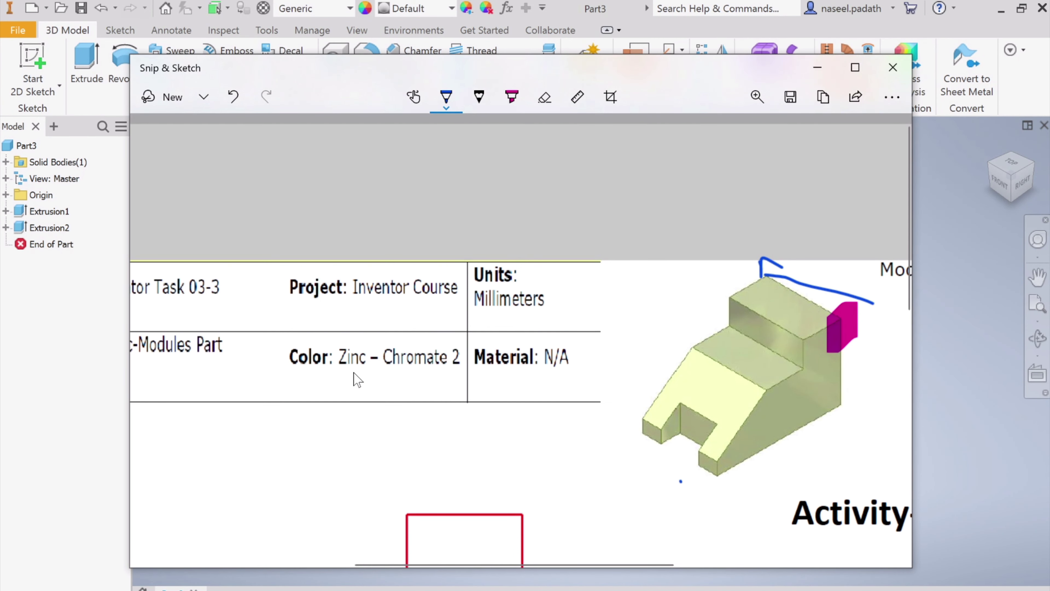
pyautogui.click(818, 67)
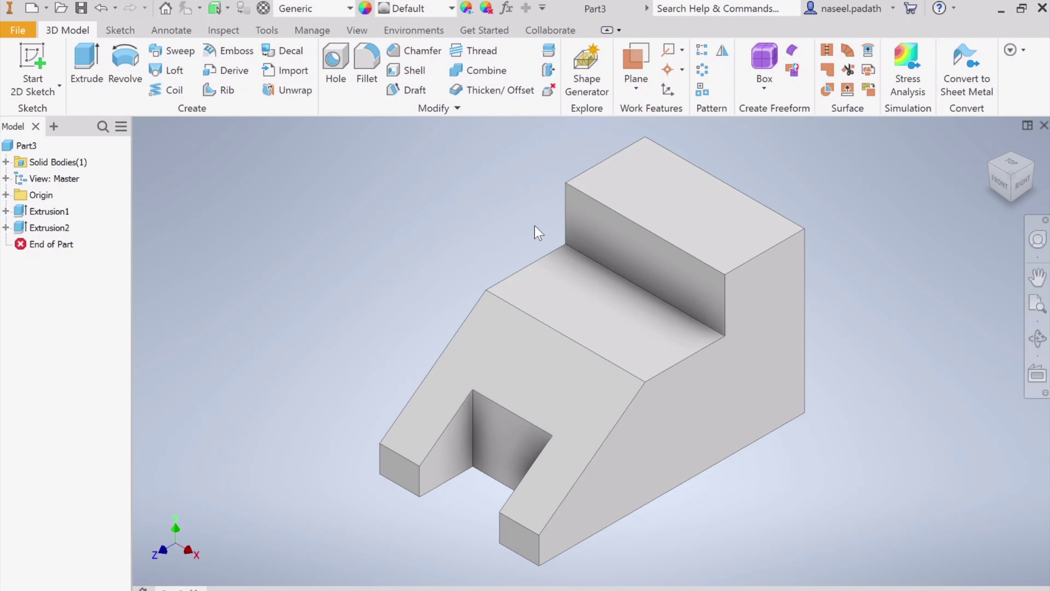
# - Apply Zinc Chromate 2 from the Appearance list, then bring up Save As showing Activity-7
pyautogui.click(453, 9)
pyautogui.scroll(-20, 413, 62)
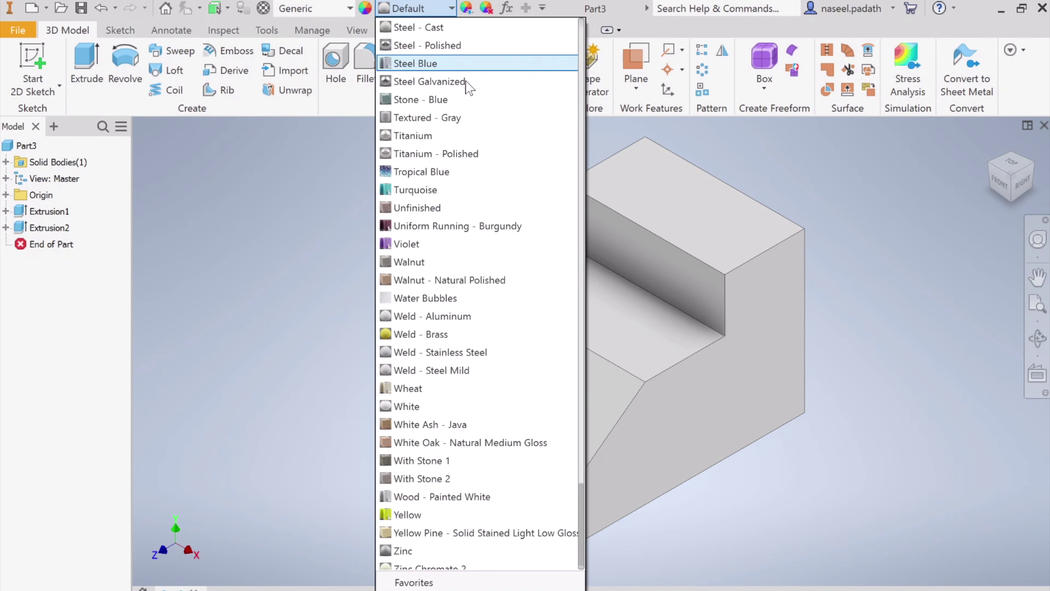
pyautogui.scroll(-1, 469, 469)
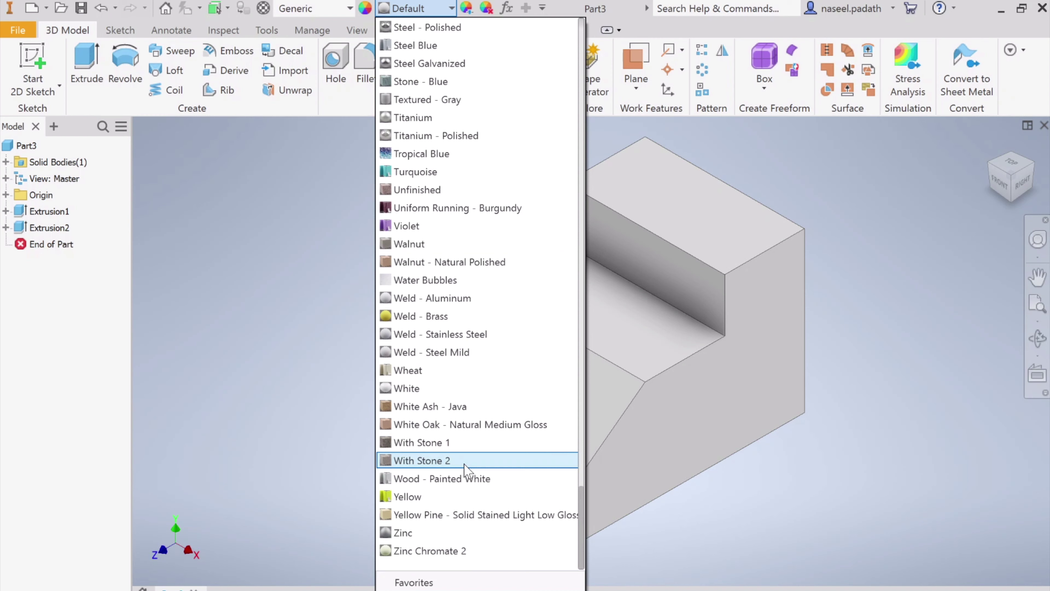
pyautogui.click(430, 551)
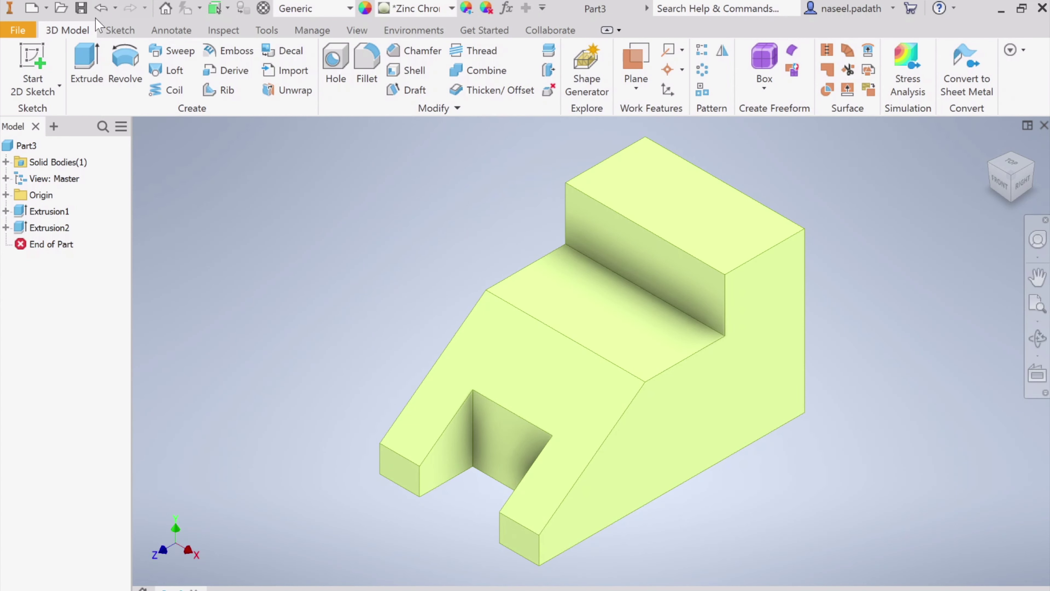
pyautogui.click(81, 8)
# - Change the file name from Activity-7 to Activity-8 and save it in the Youtube folder
pyautogui.click(459, 334)
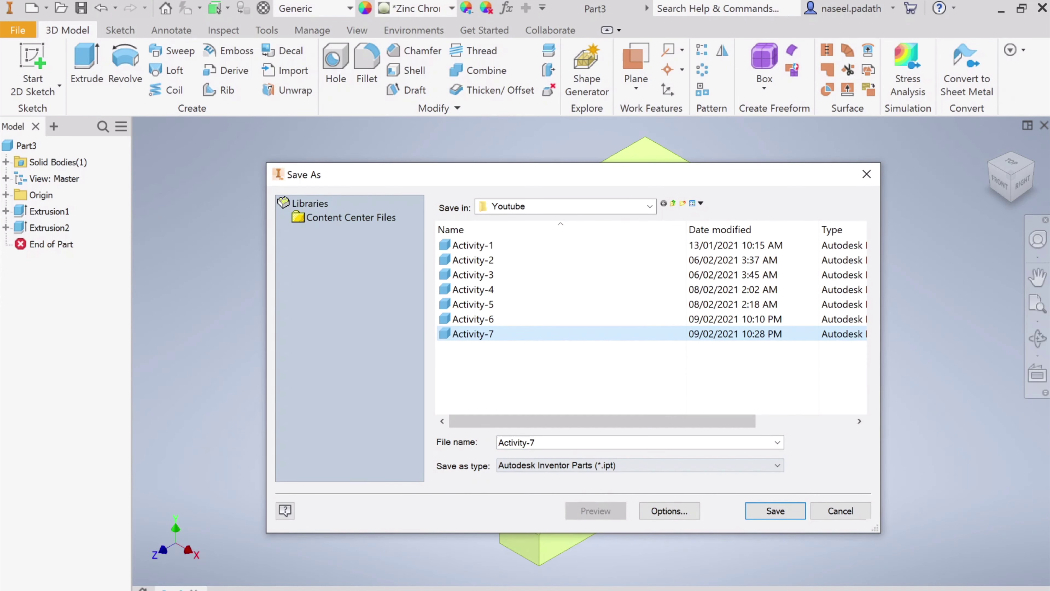
pyautogui.doubleClick(532, 442)
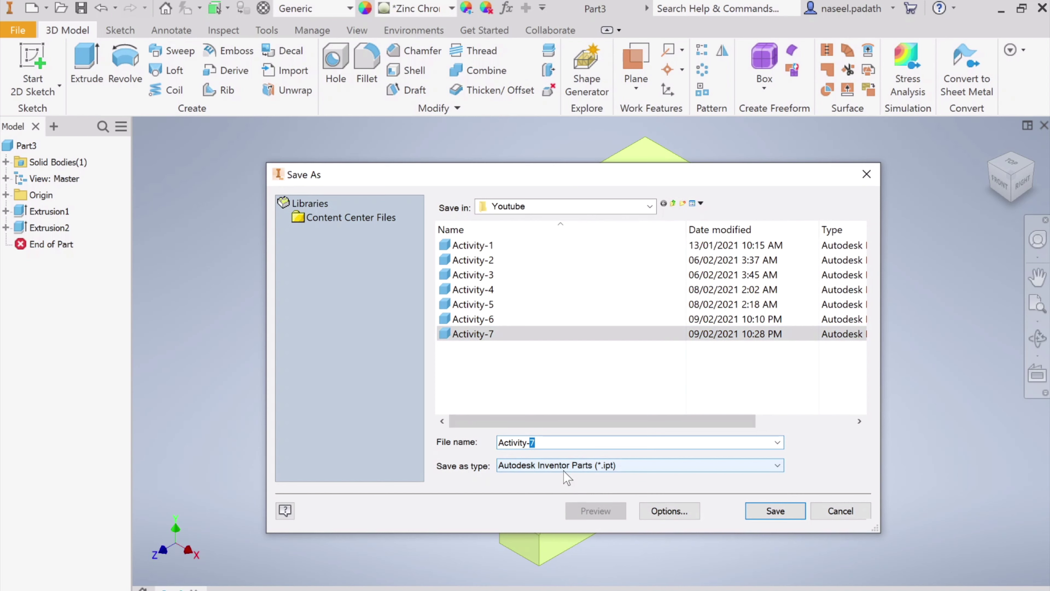
pyautogui.write('9')
pyautogui.press('BackSpace')
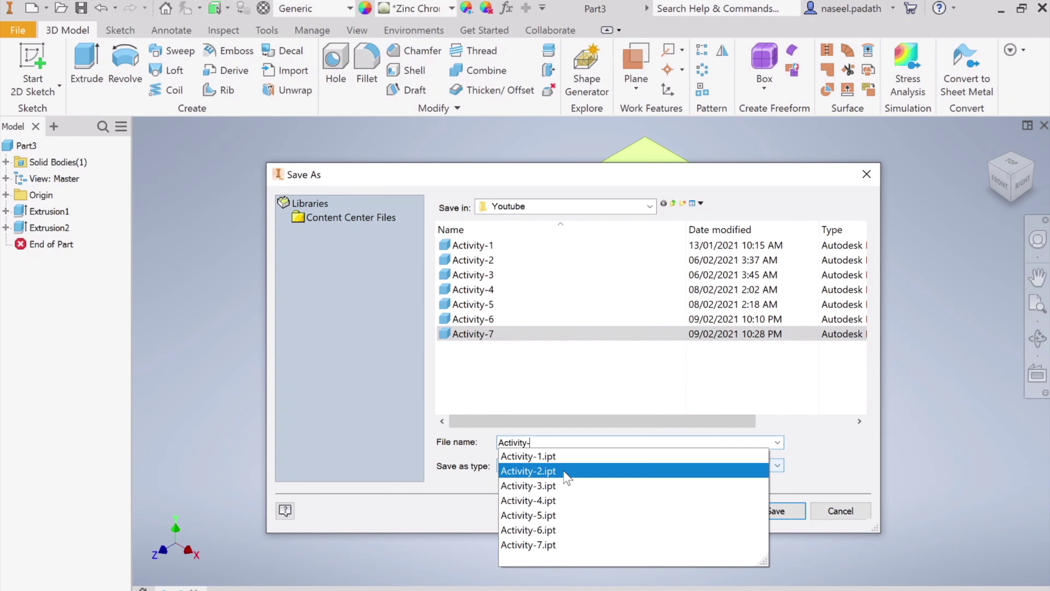
pyautogui.write('8')
pyautogui.press('Return')
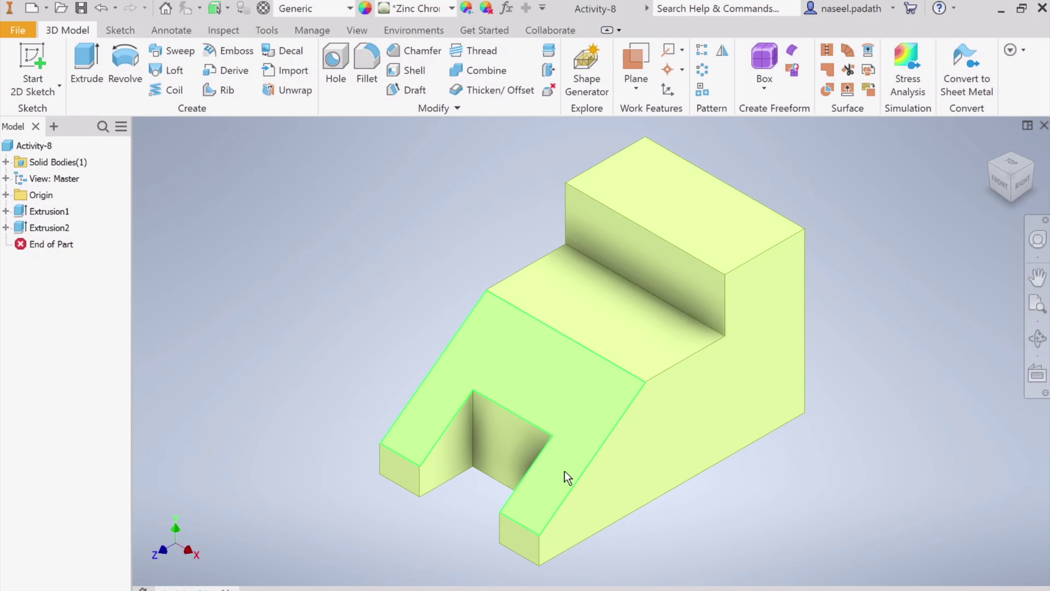
pyautogui.moveTo(565, 471)
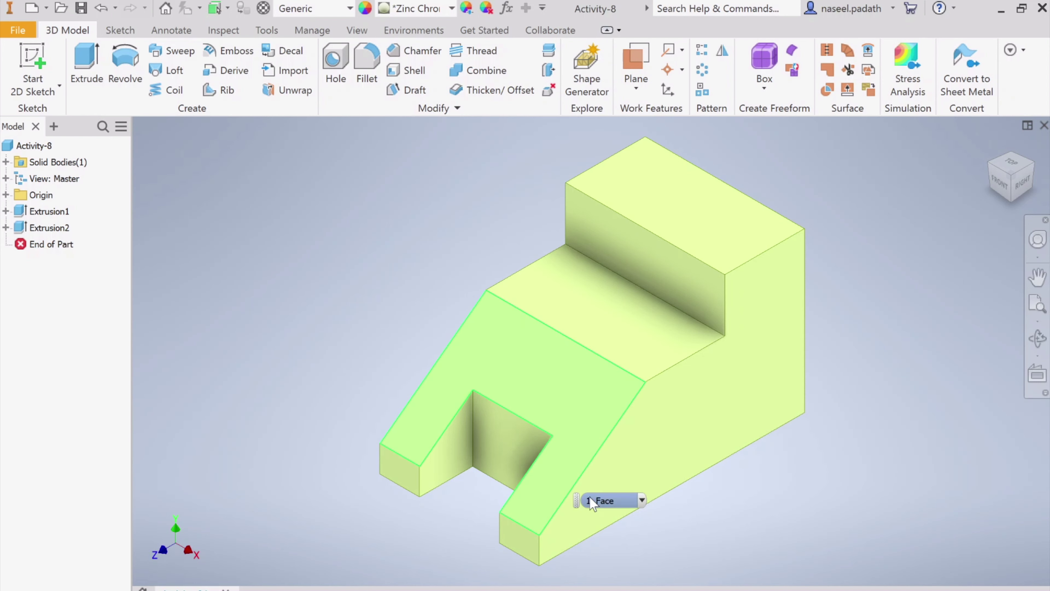